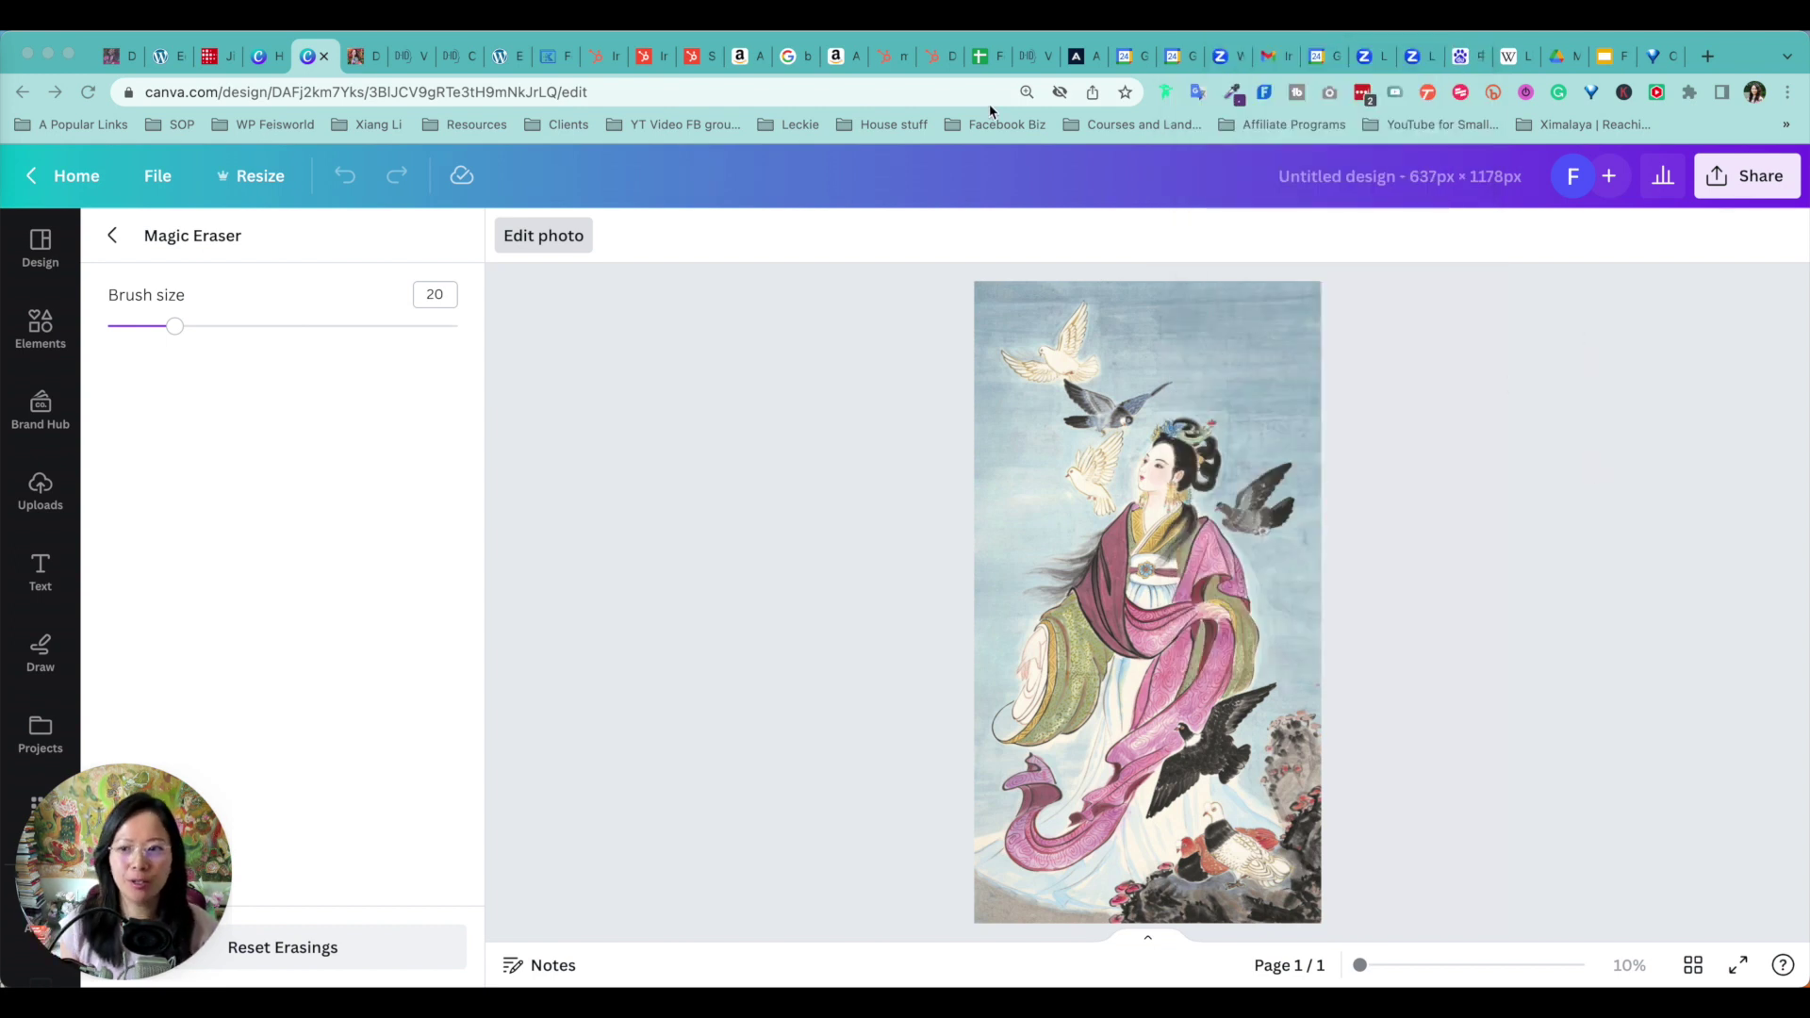
- Bring up the High-res-jpgs folder and preview the _DSC2236.jpg painting at large size
{"action": "key", "text": "super+Tab"}
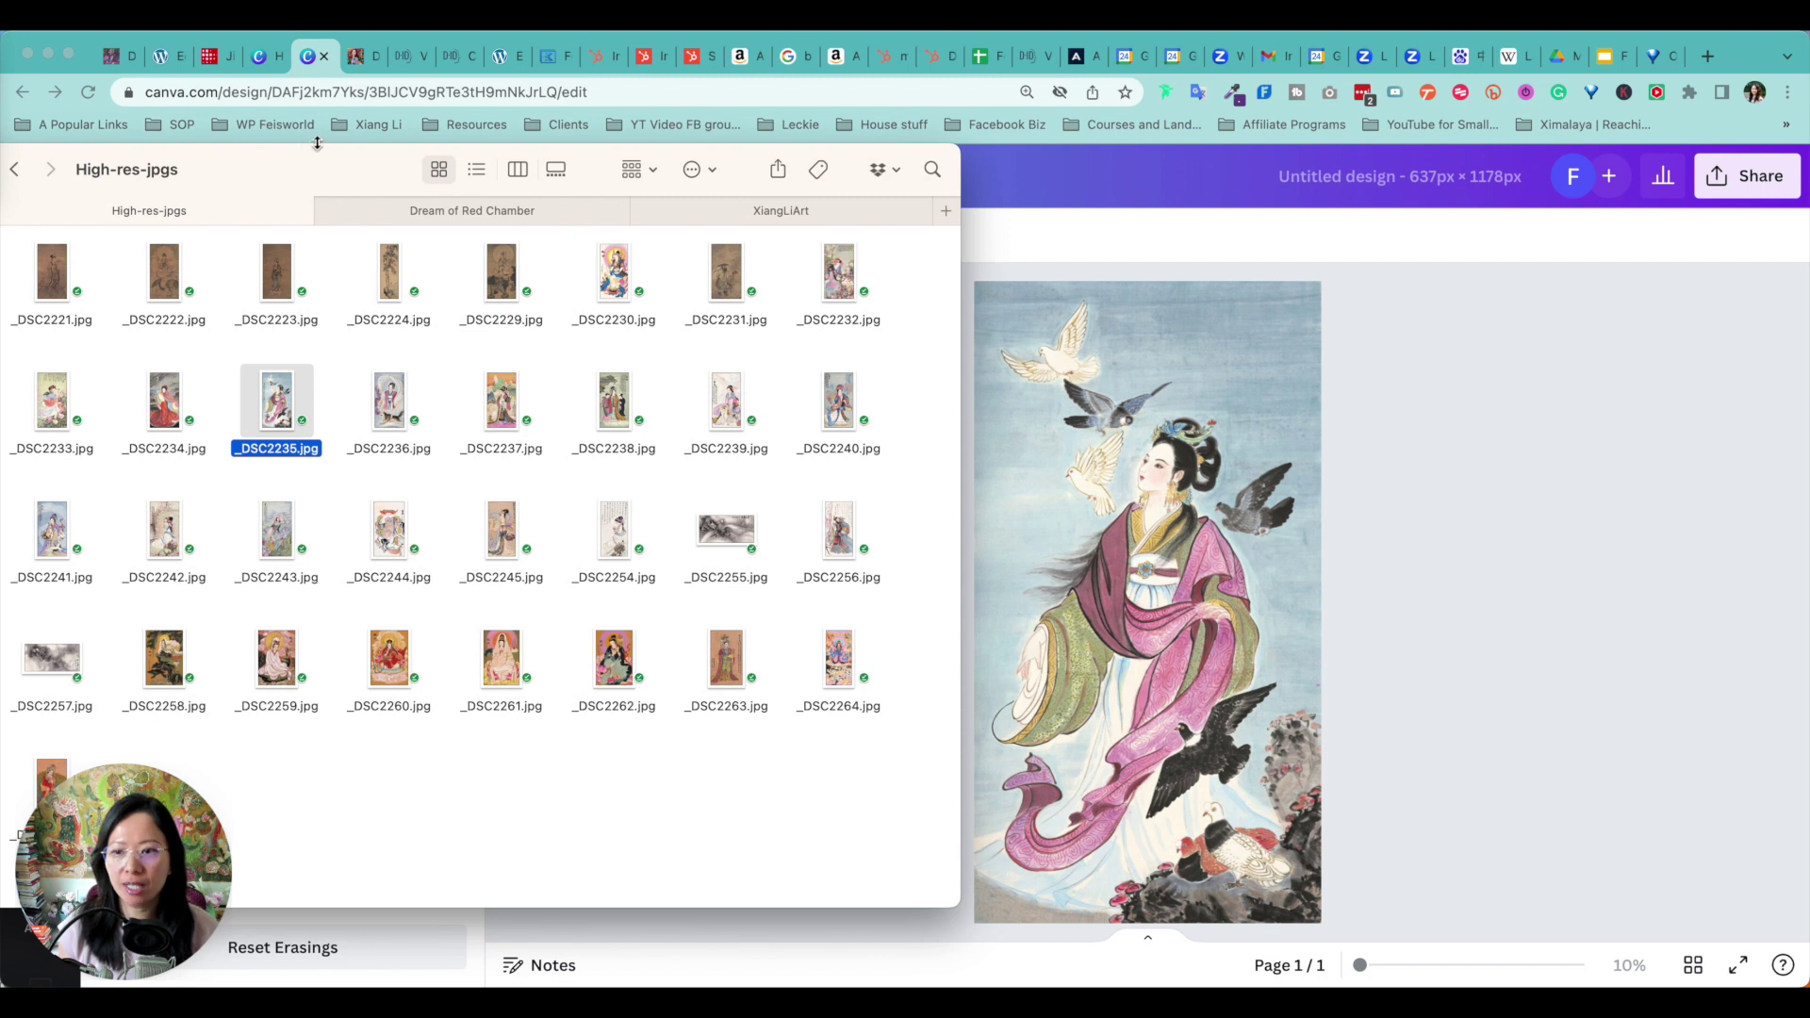
{"action": "left_click_drag", "start_coordinate": [316, 143], "coordinate": [893, 100]}
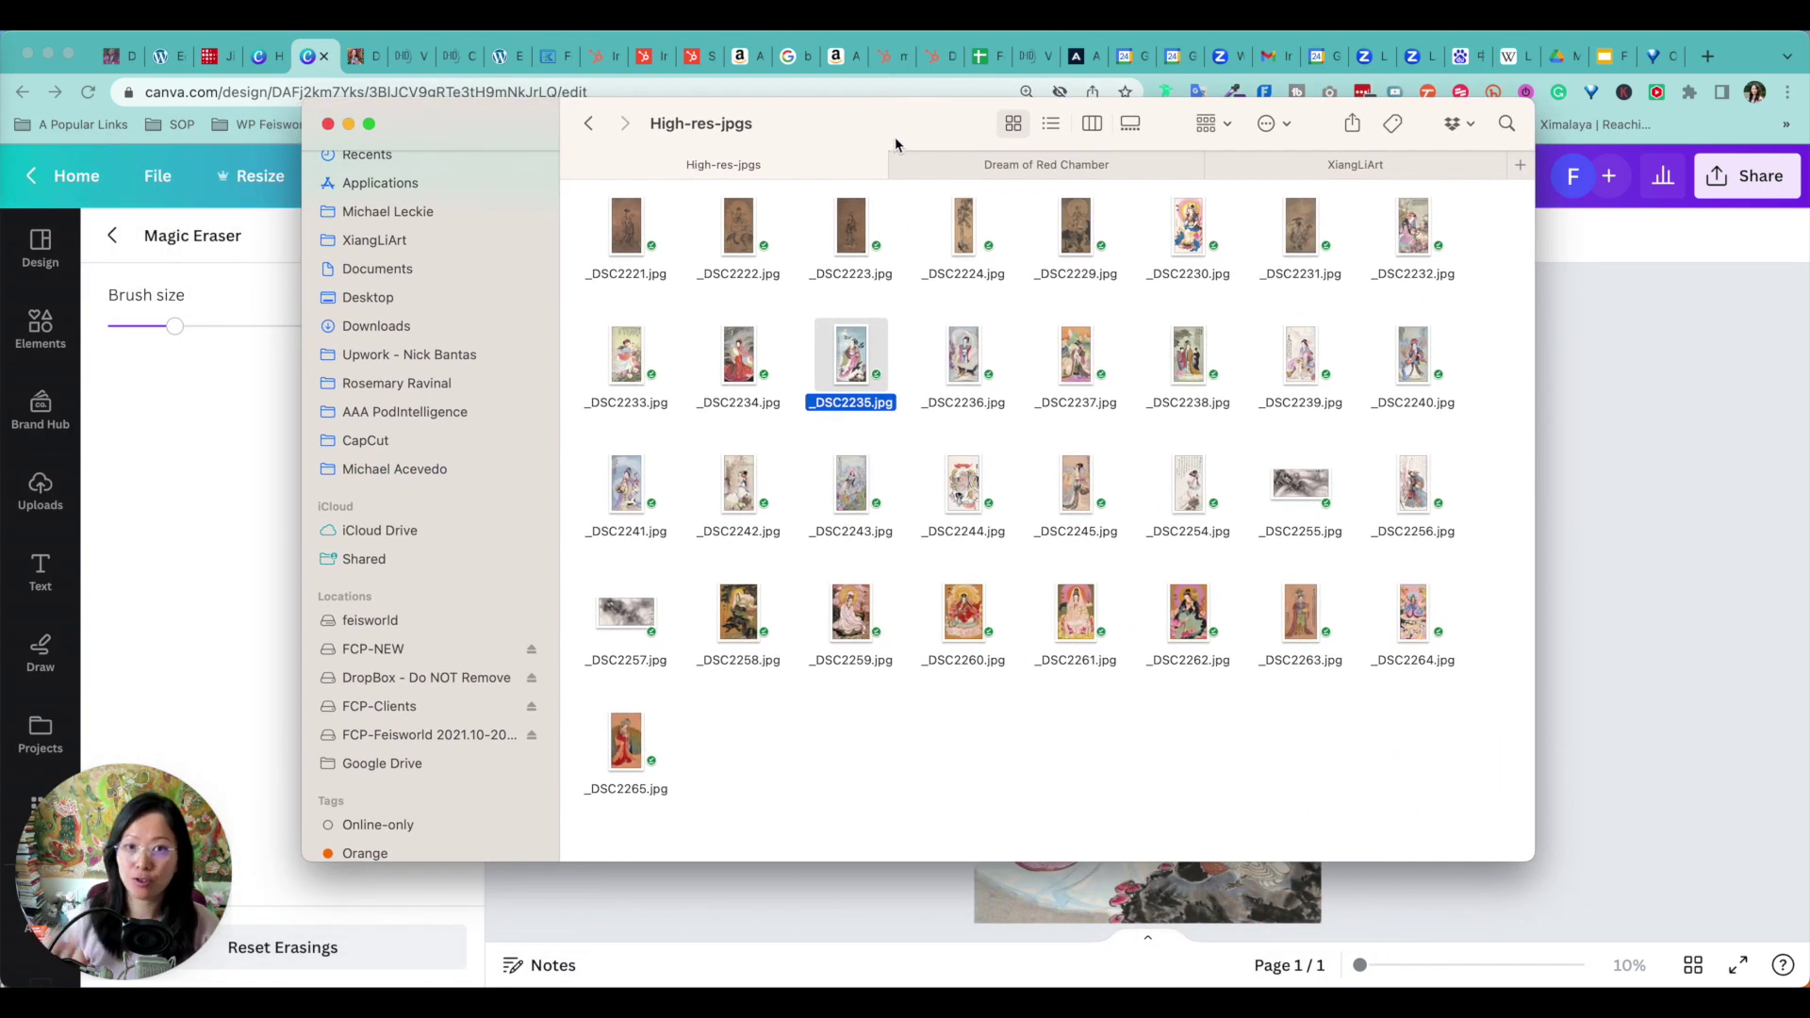
{"action": "left_click", "coordinate": [963, 356]}
{"action": "key", "text": "space"}
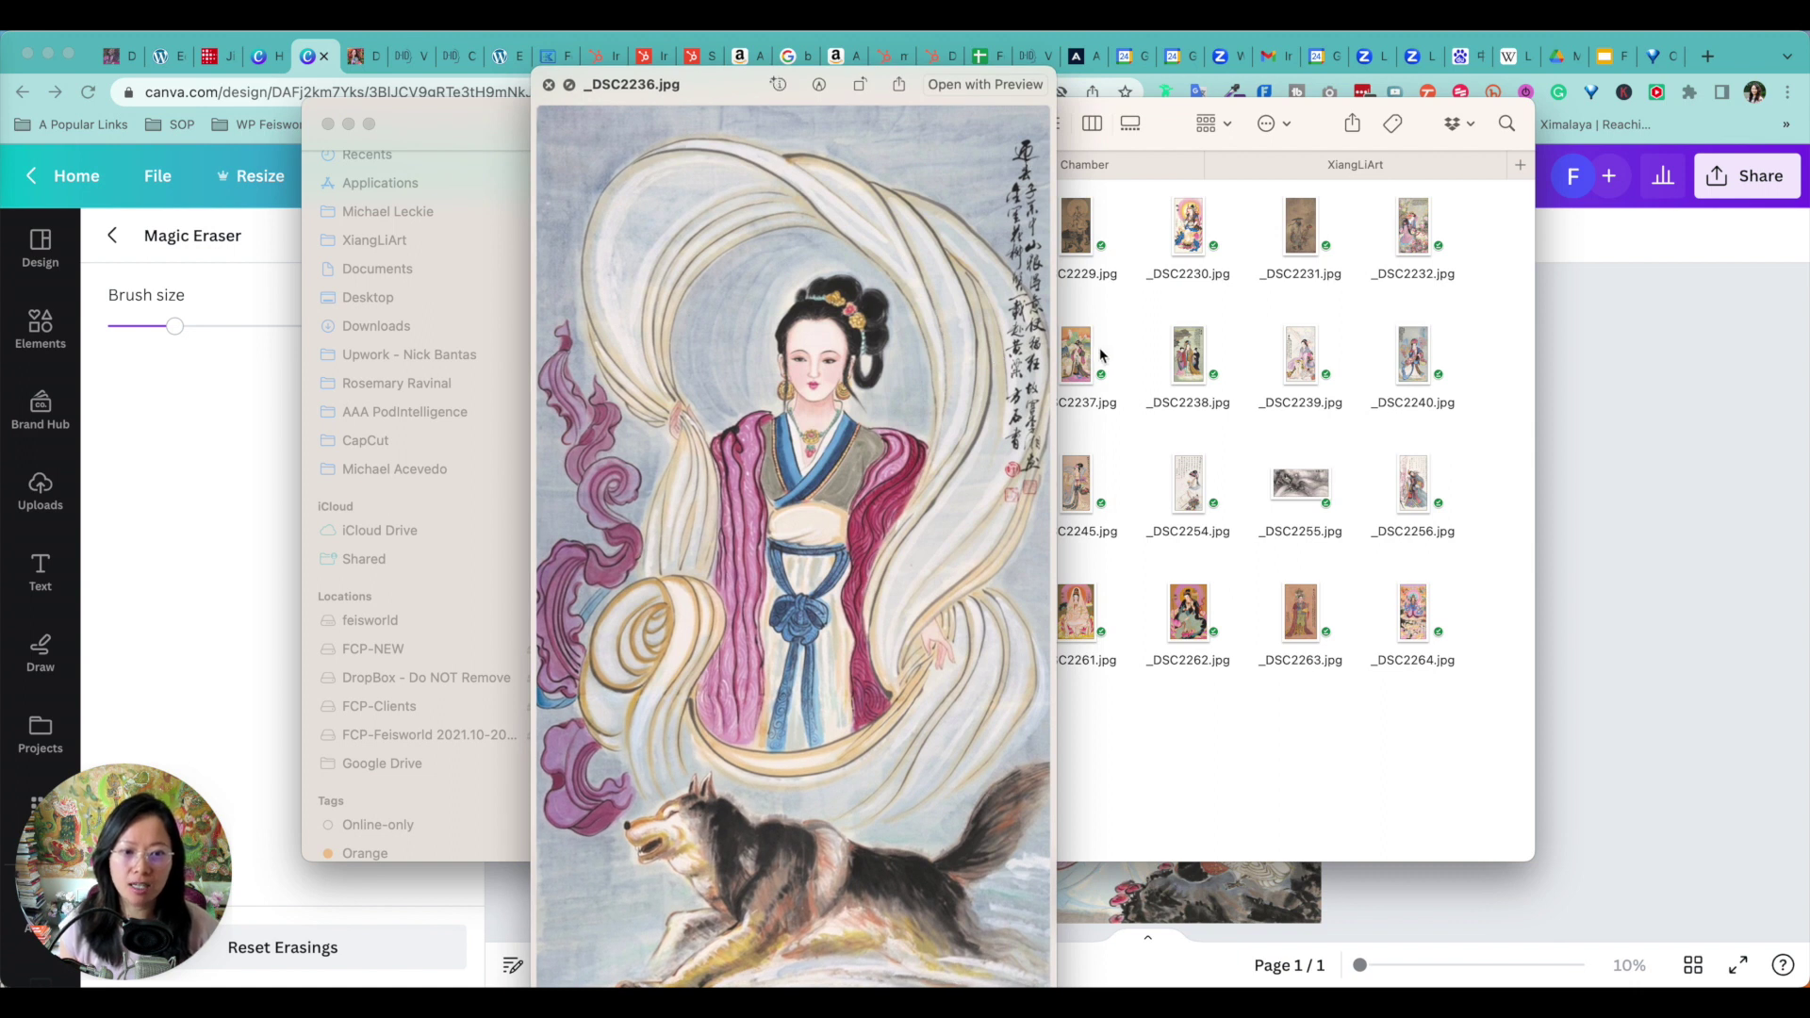
{"action": "key", "text": "space"}
- Look over _DSC2237.jpg and preview _DSC2239.jpg, dismissing the Krisp microphone notice
{"action": "left_click", "coordinate": [1083, 360]}
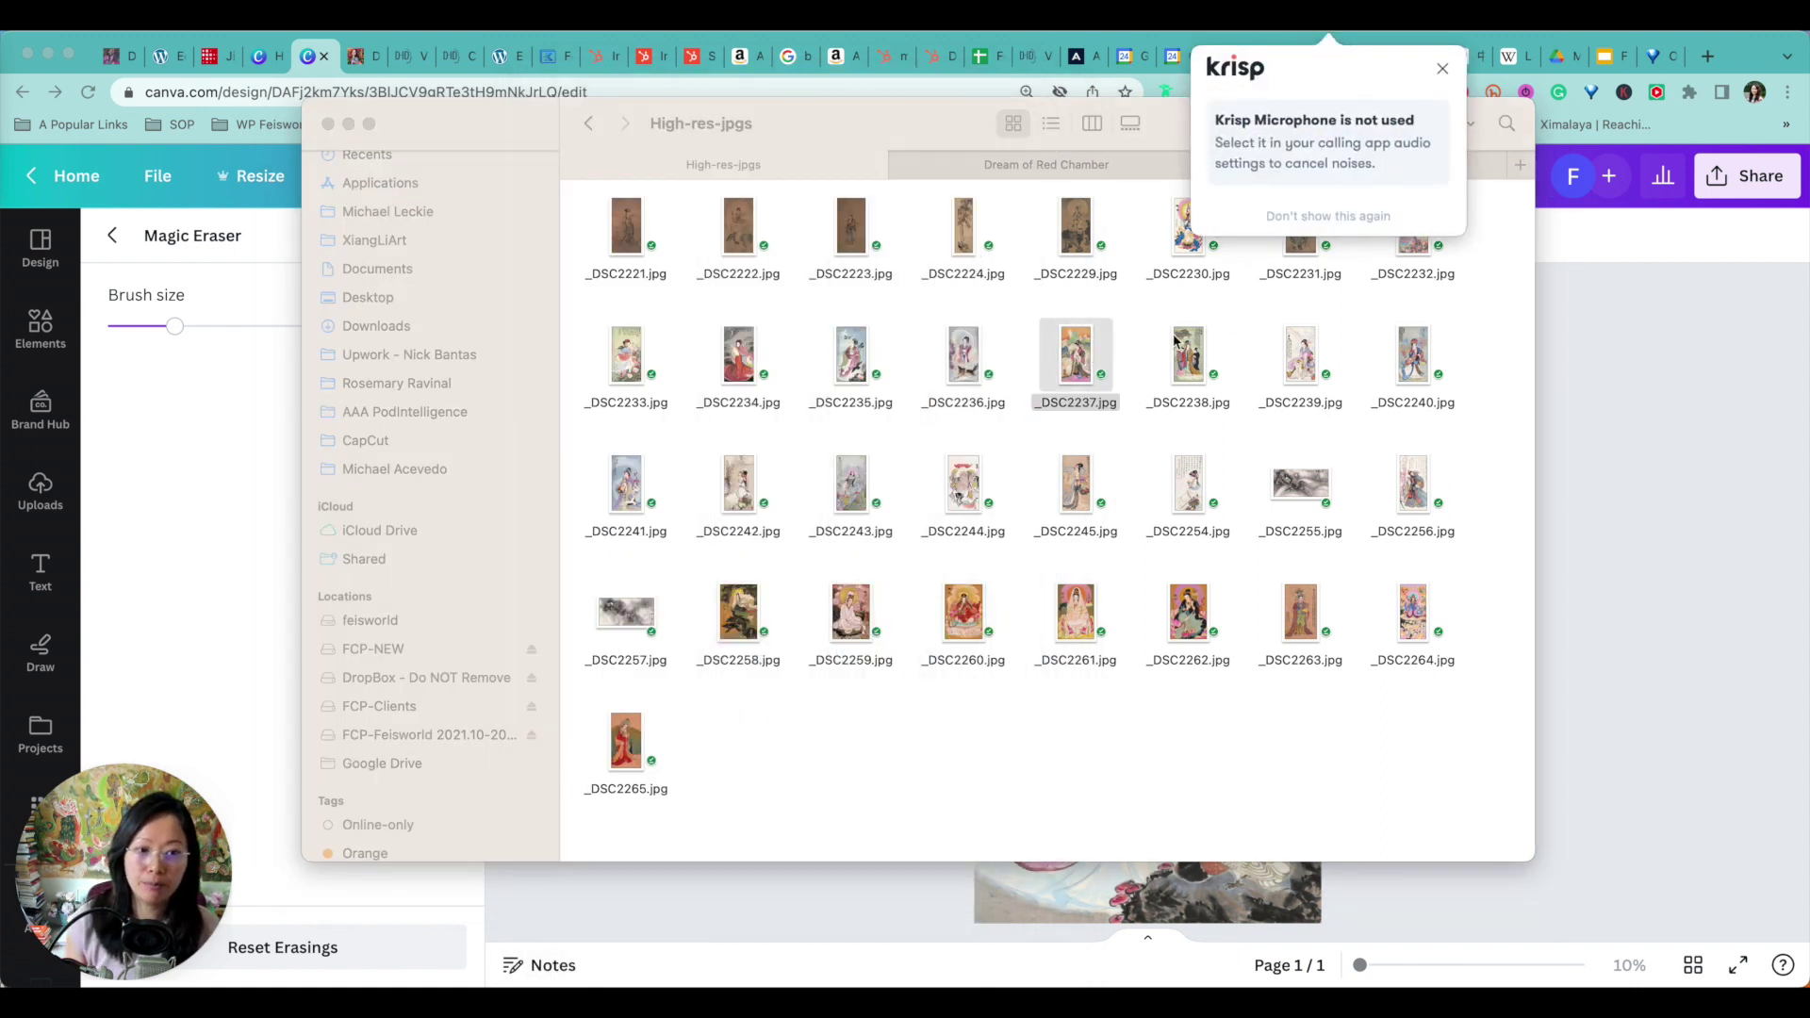
{"action": "left_click", "coordinate": [1441, 69]}
{"action": "left_click", "coordinate": [1315, 343]}
{"action": "key", "text": "space"}
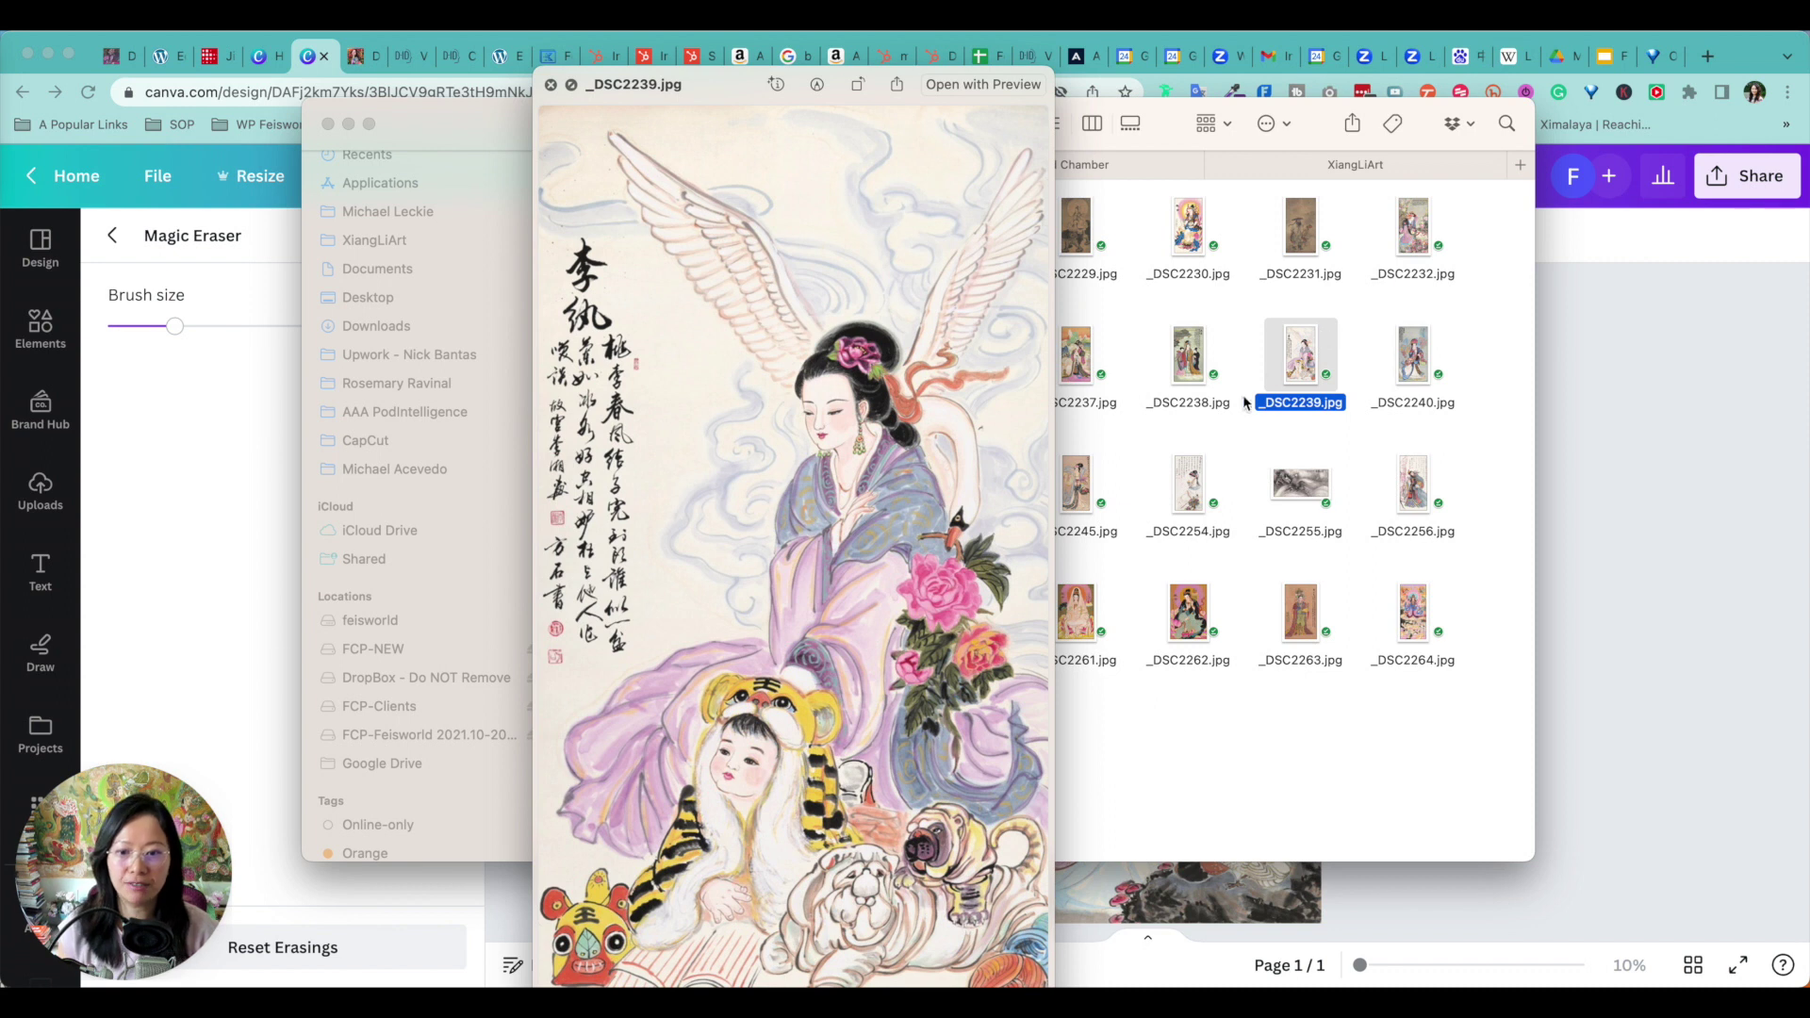
{"action": "key", "text": "space"}
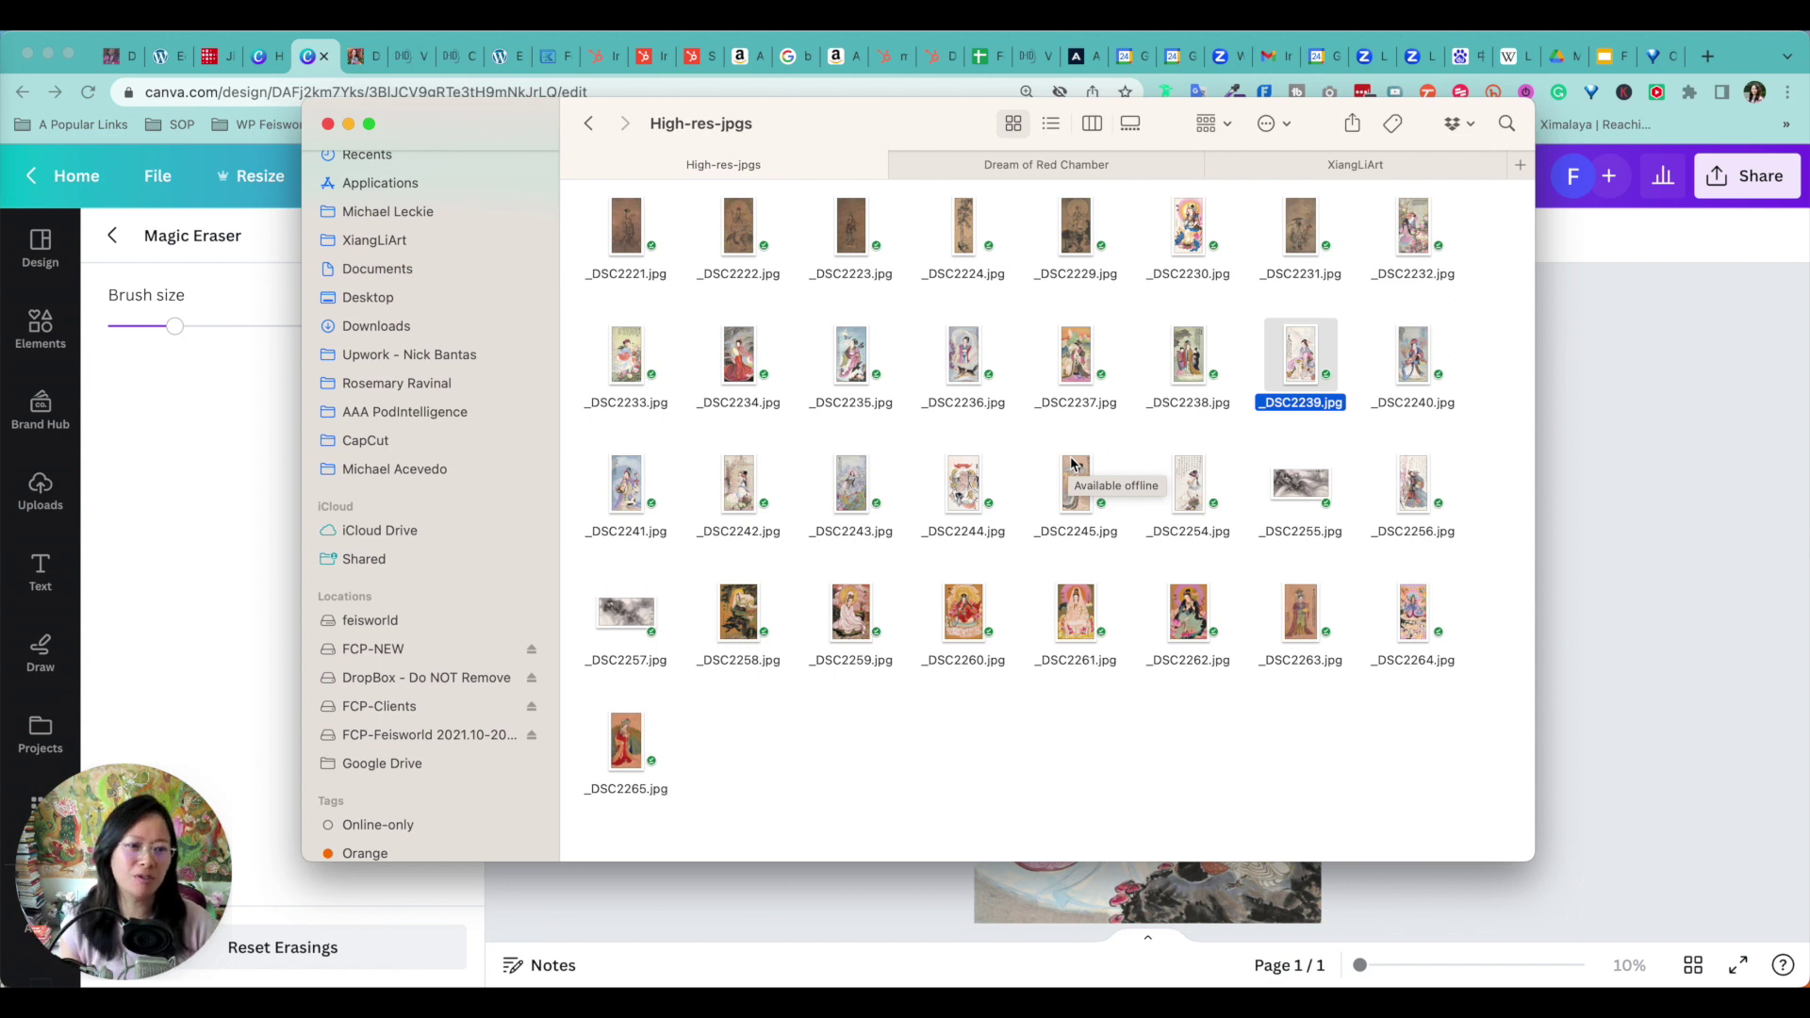
- Return to Canva, go to its home page, and bring the High-res-jpgs folder forward again
{"action": "left_click", "coordinate": [1626, 447]}
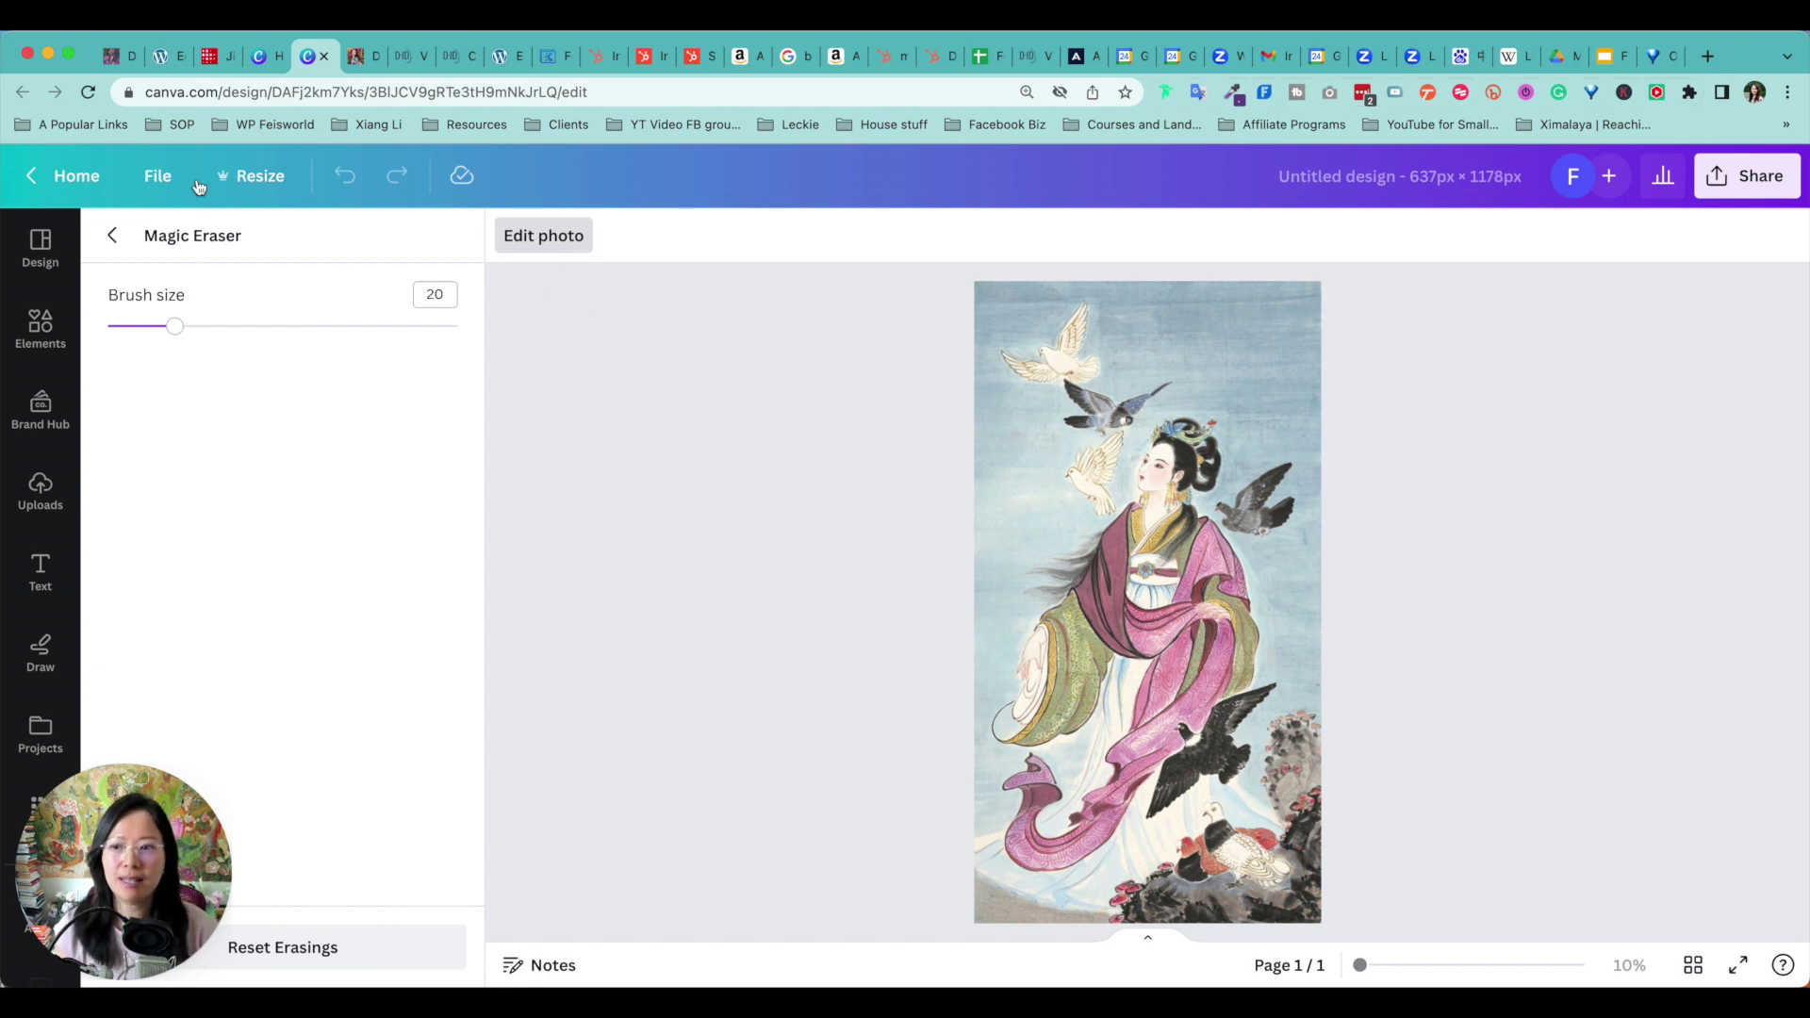
{"action": "left_click", "coordinate": [70, 176]}
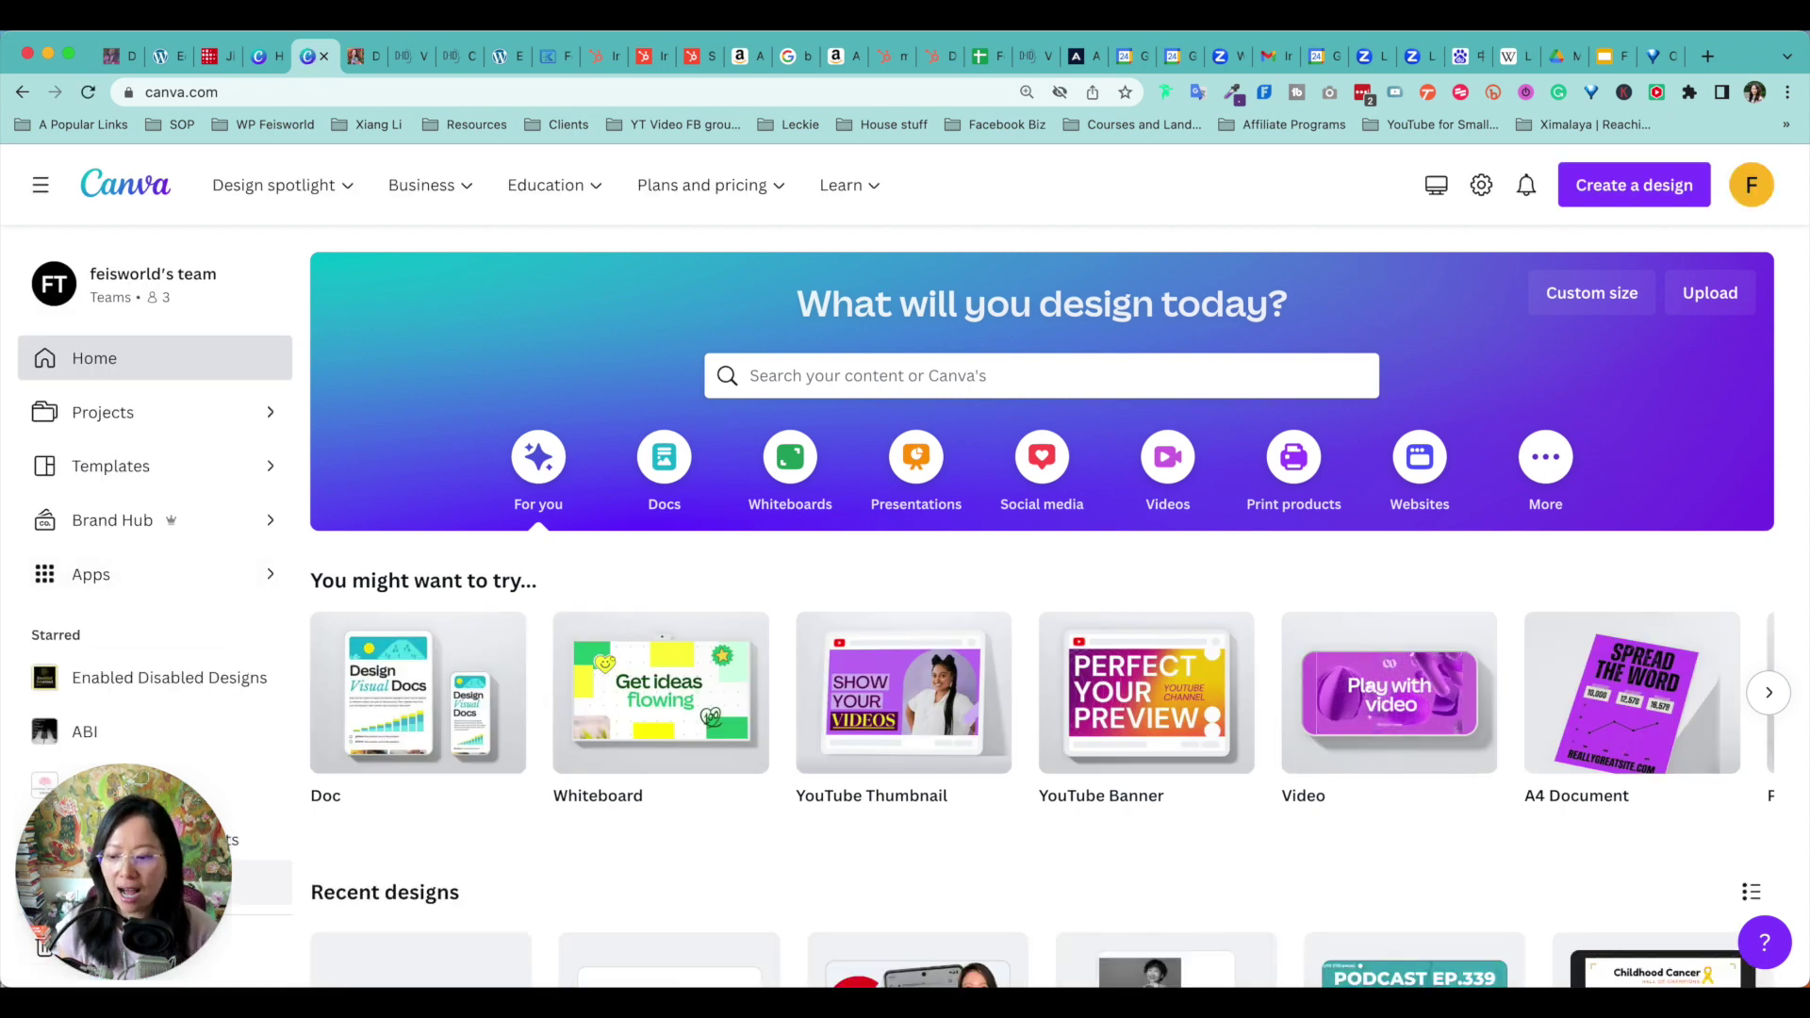
{"action": "key", "text": "super+Tab"}
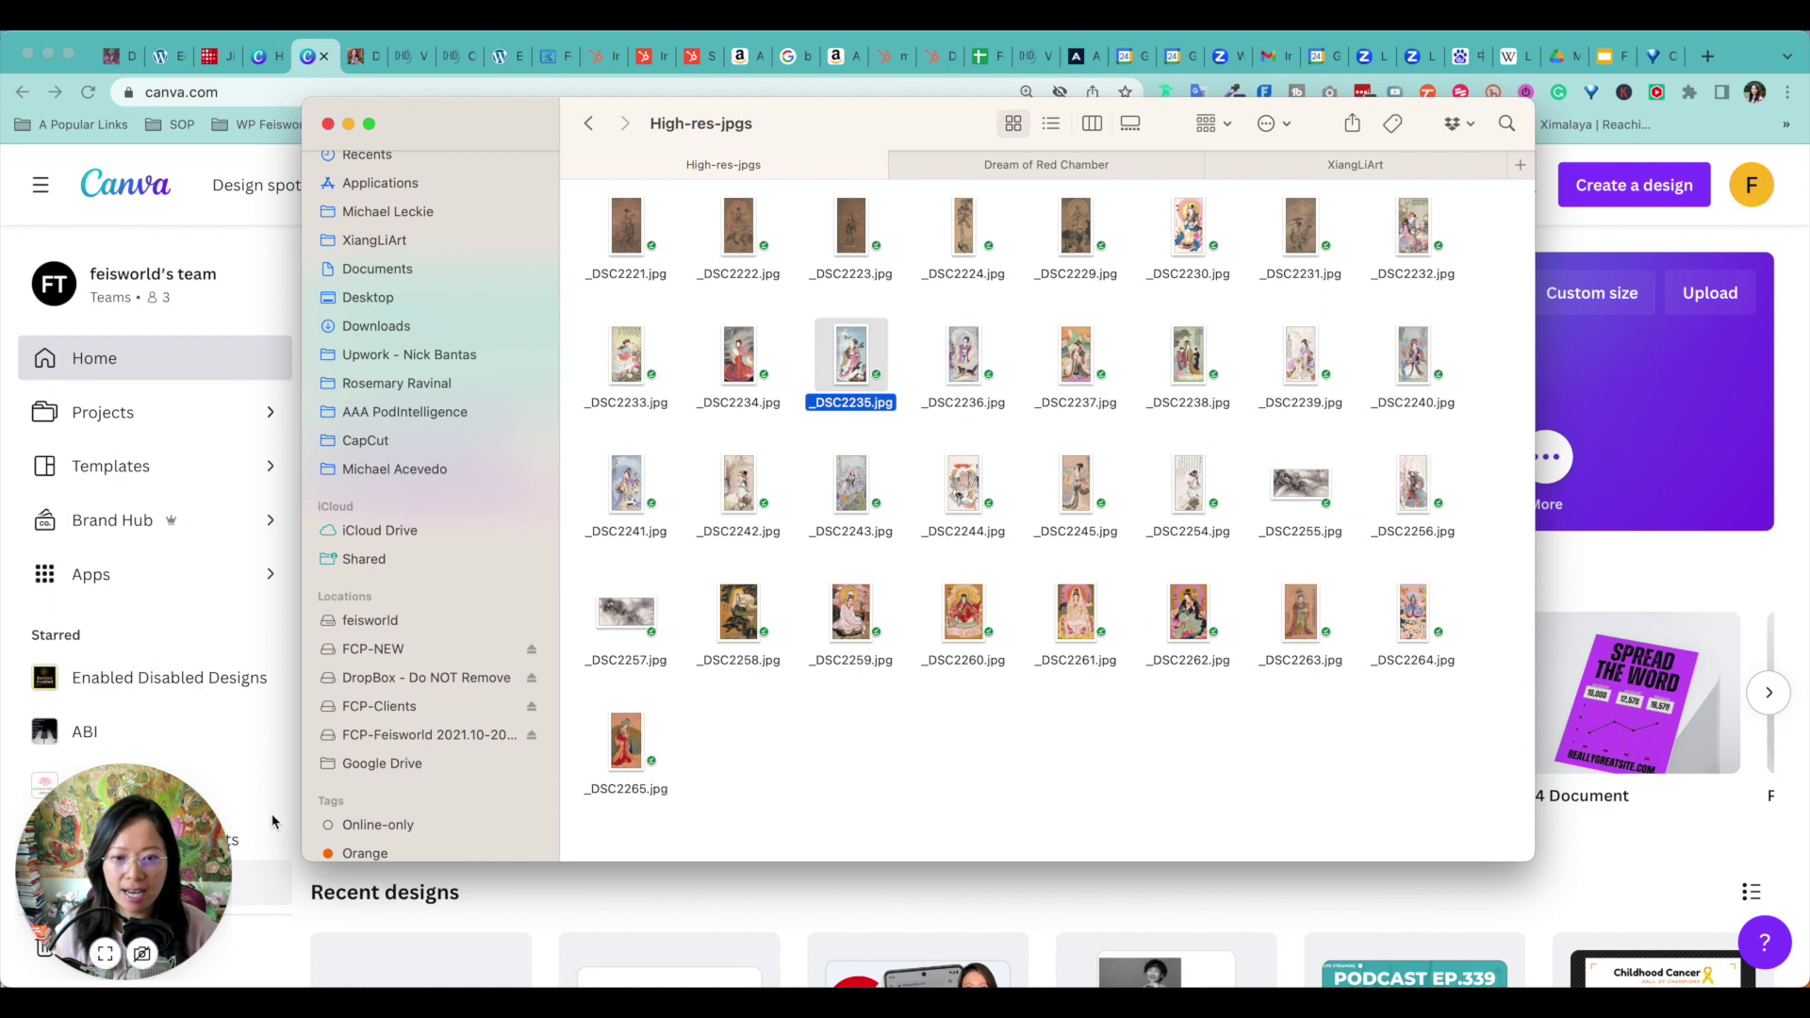
- Measure _DSC2235.jpg in Preview at about 639 × 1,179 pixels, then open Canva's new-design choices
{"action": "double_click", "coordinate": [853, 356]}
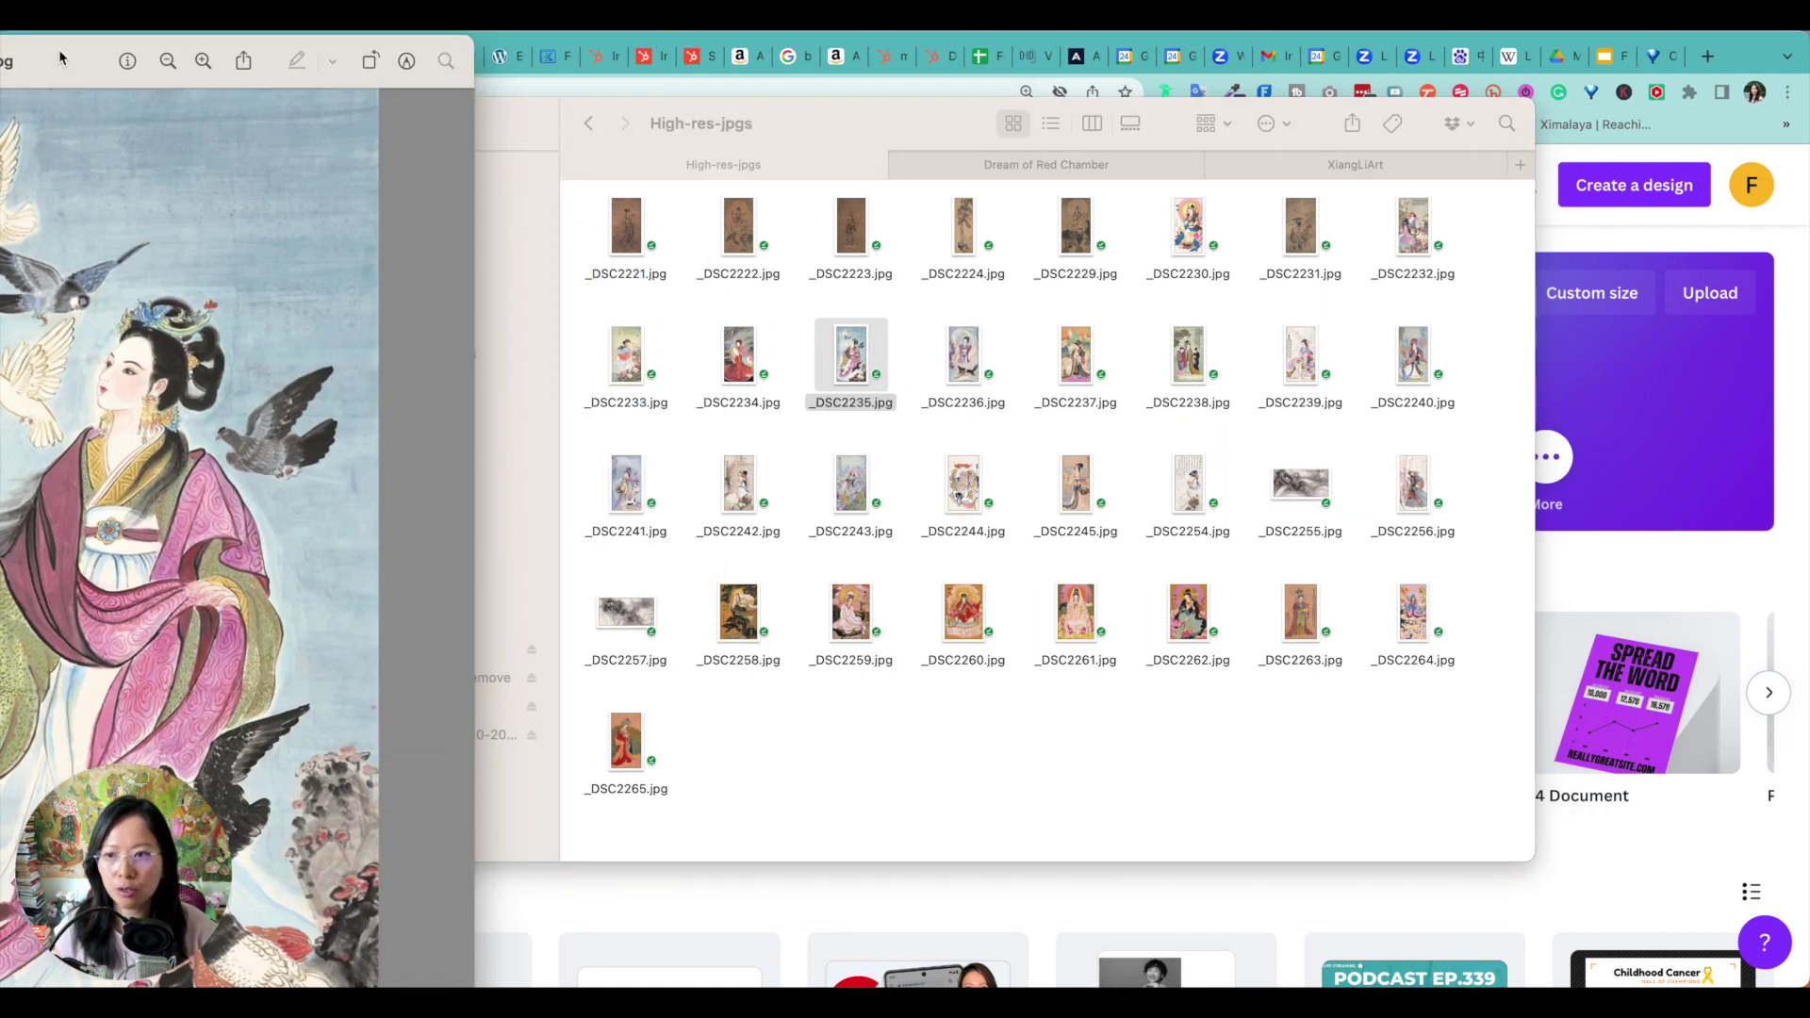
{"action": "left_click_drag", "start_coordinate": [59, 49], "coordinate": [851, 49]}
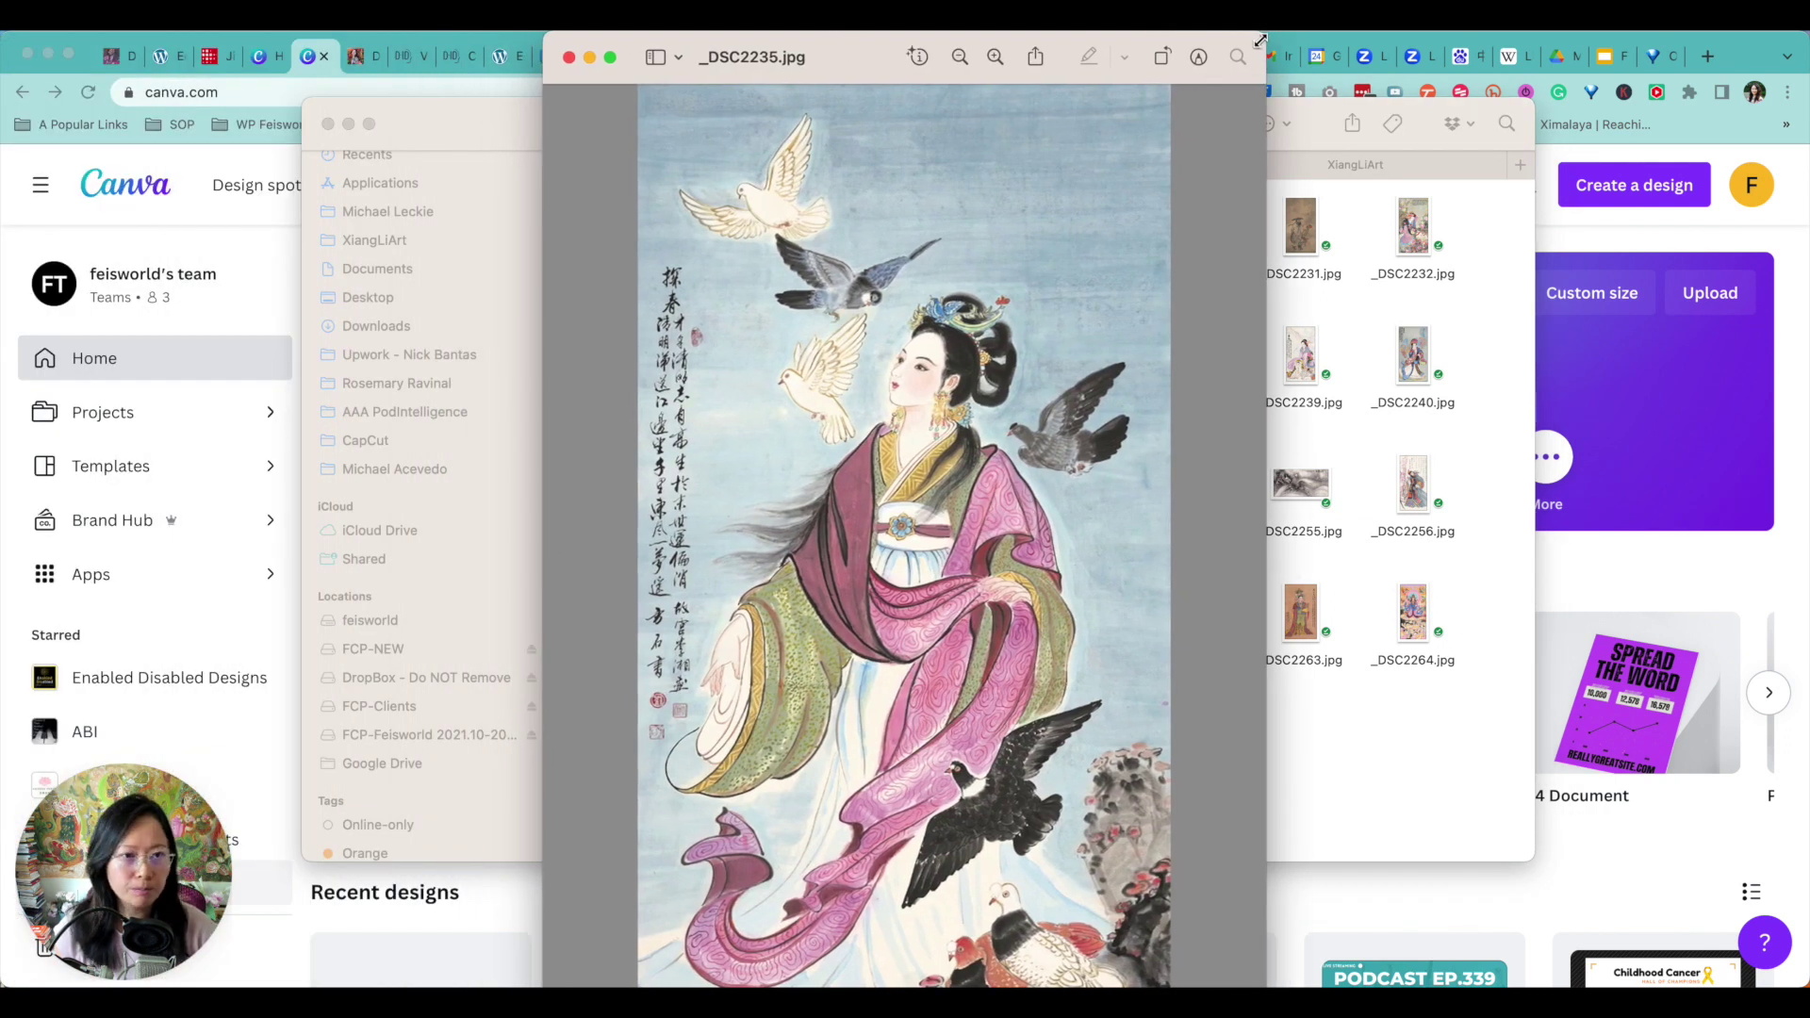
{"action": "mouse_move", "coordinate": [1260, 41]}
{"action": "left_mouse_down"}
{"action": "mouse_move", "coordinate": [1536, 190]}
{"action": "mouse_move", "coordinate": [1254, 121]}
{"action": "mouse_move", "coordinate": [1242, 31]}
{"action": "left_mouse_up"}
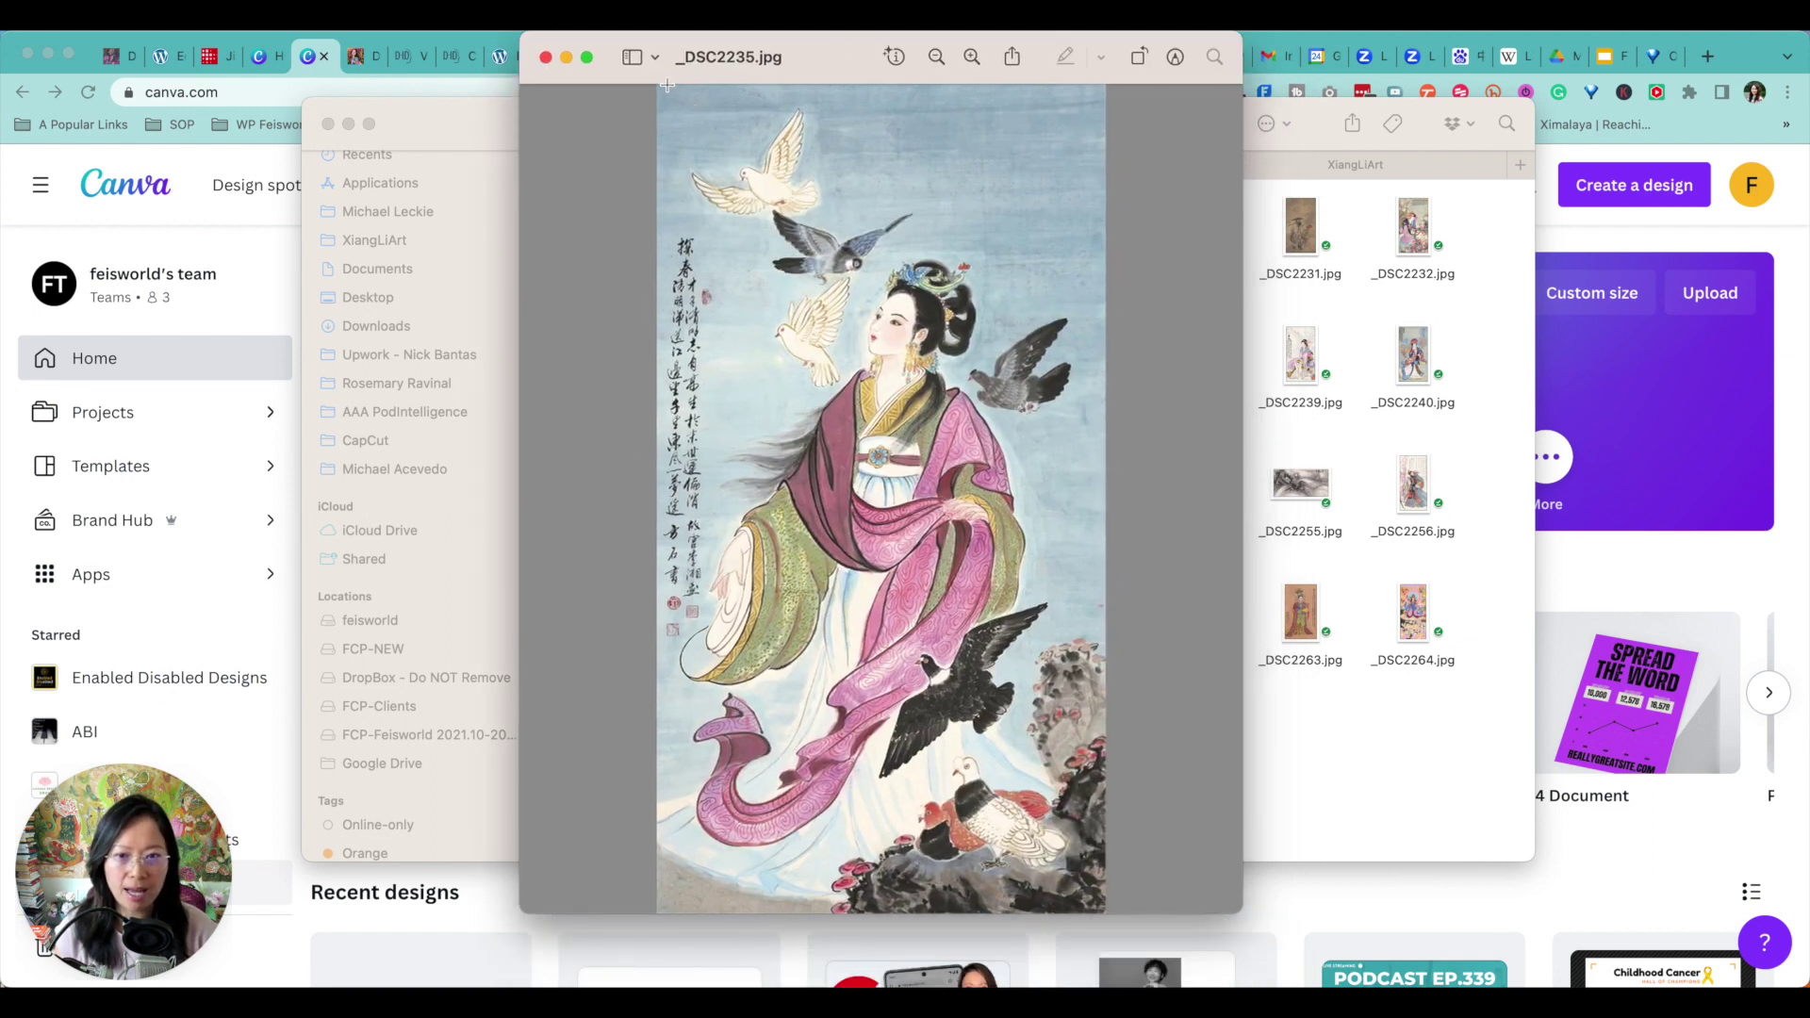
{"action": "left_click_drag", "start_coordinate": [657, 86], "coordinate": [1109, 930]}
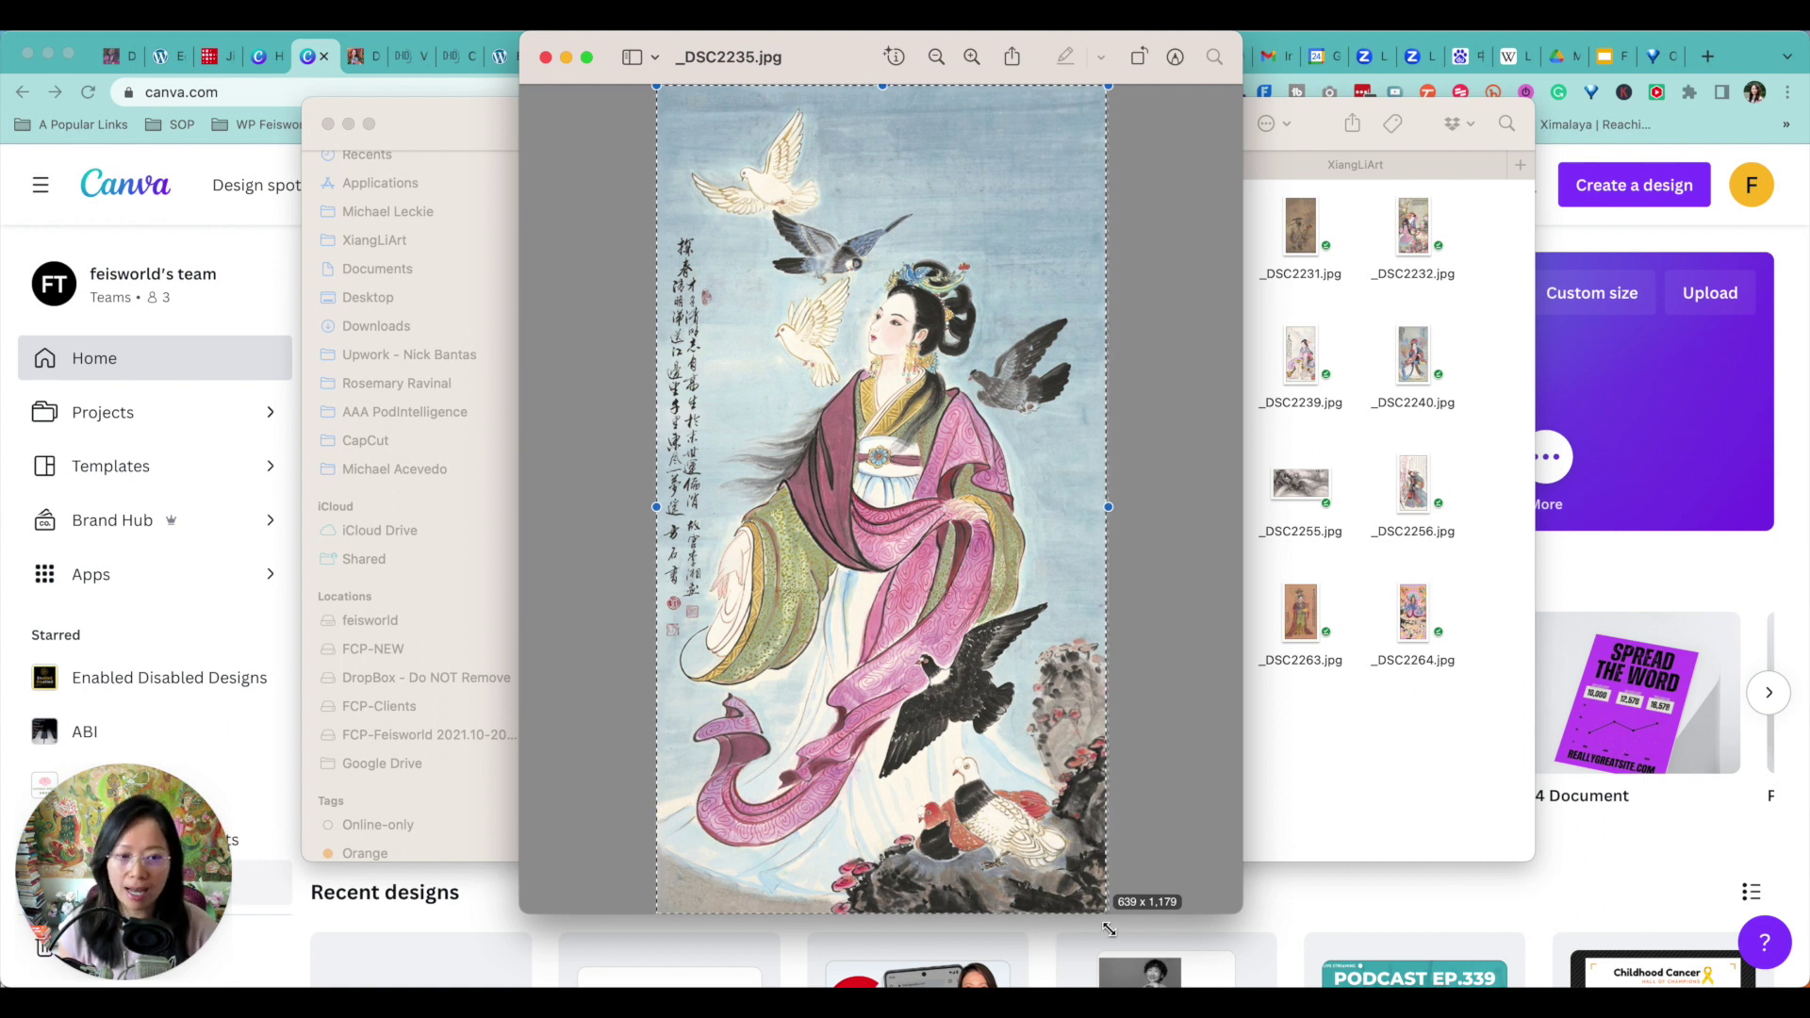
{"action": "left_click_drag", "start_coordinate": [1108, 929], "coordinate": [1109, 929]}
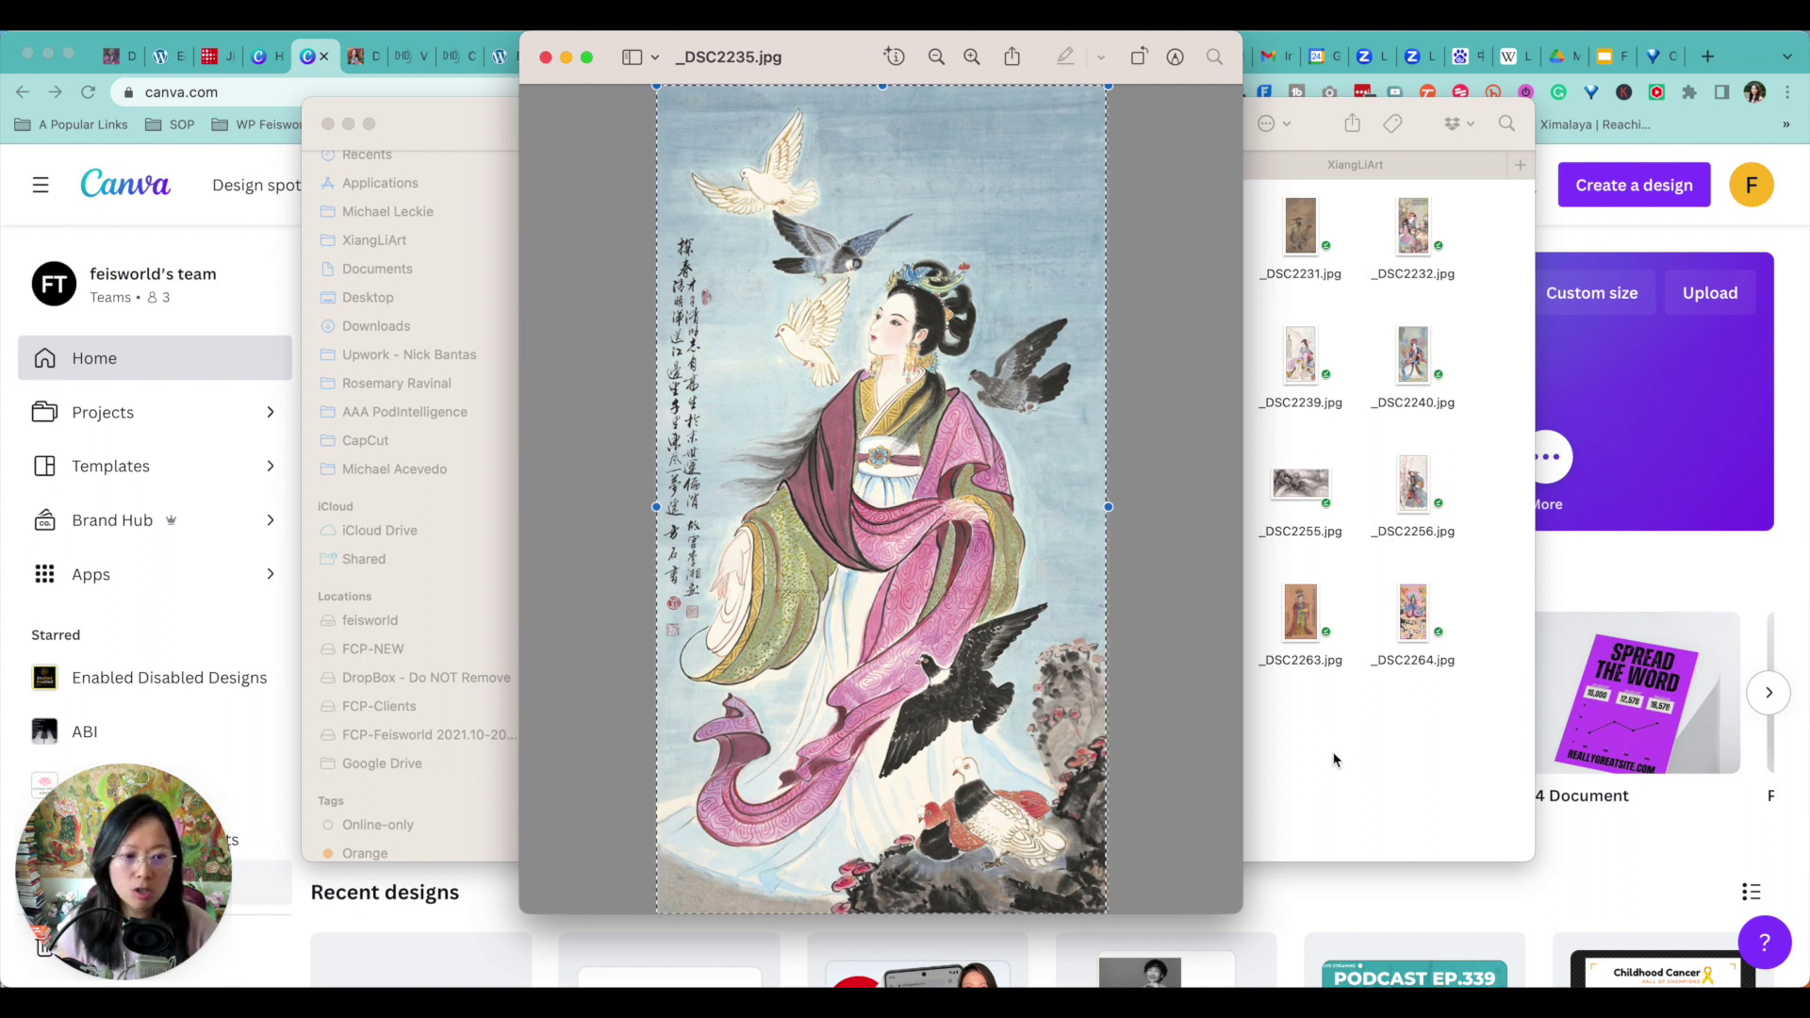
{"action": "left_click", "coordinate": [1643, 190]}
{"action": "left_click", "coordinate": [1643, 188]}
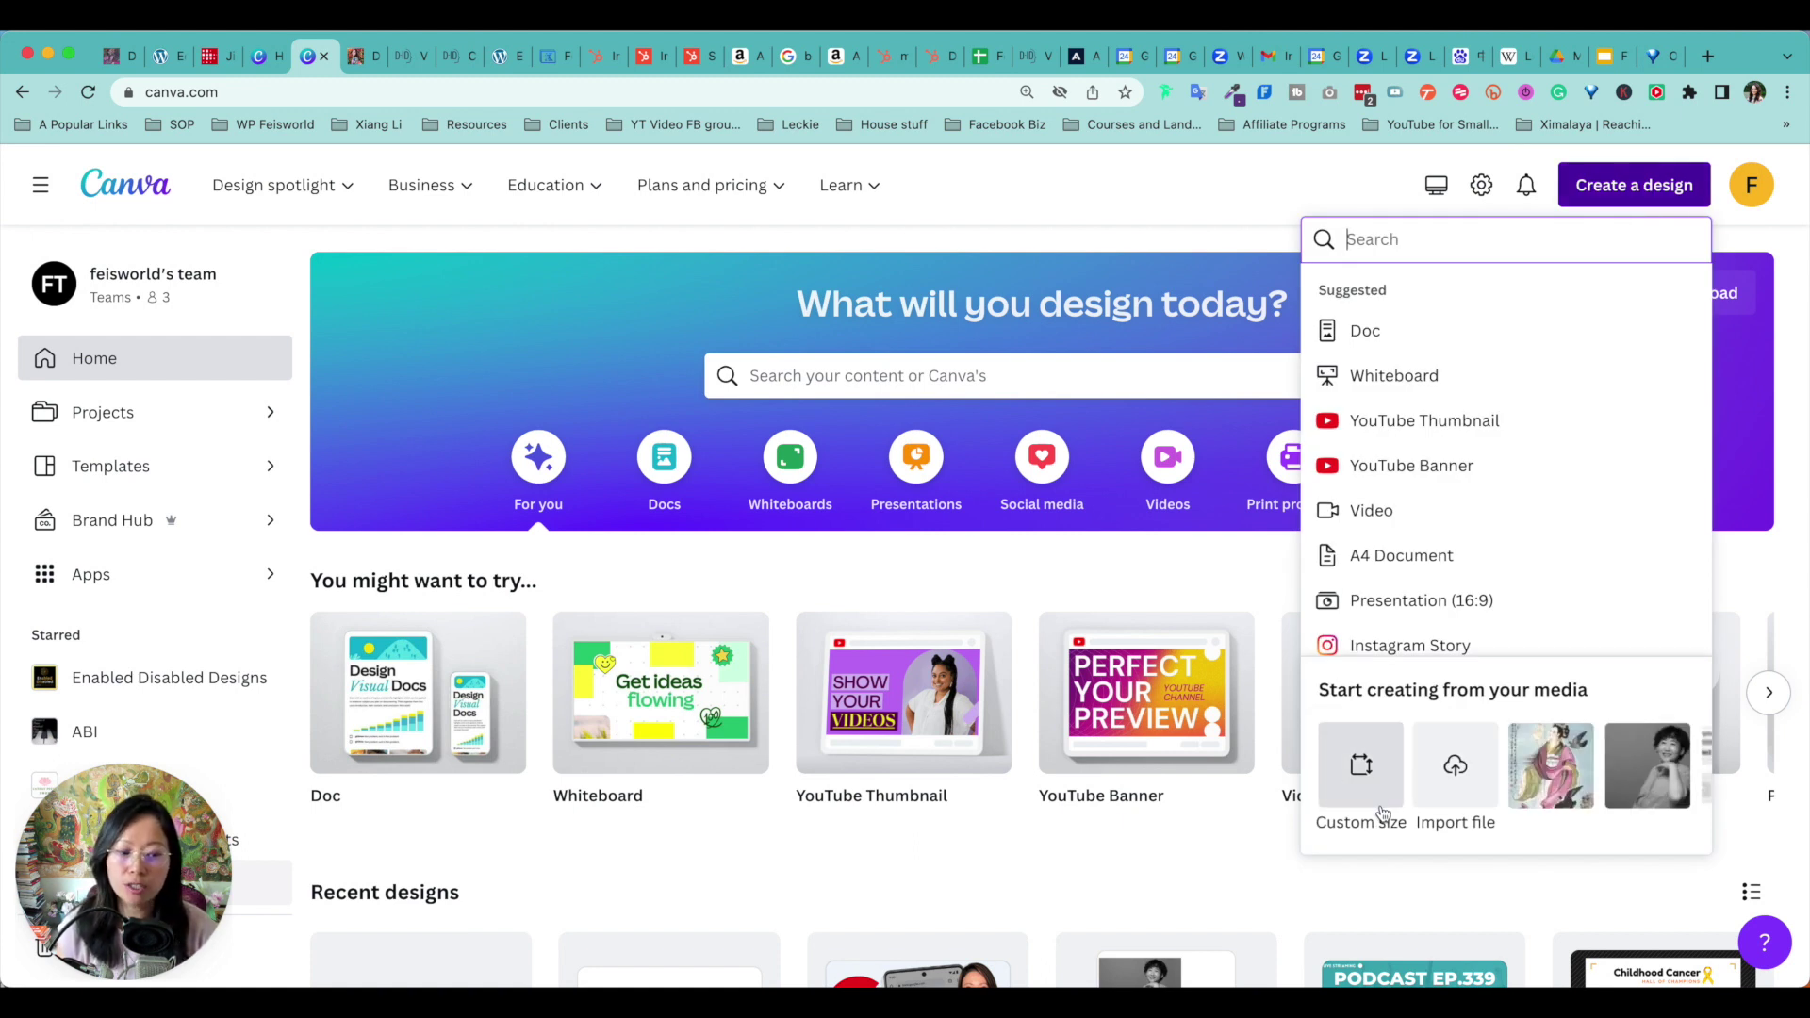
- Reopen the Untitled design from recent designs and add a blank second page
{"action": "left_click", "coordinate": [1203, 214]}
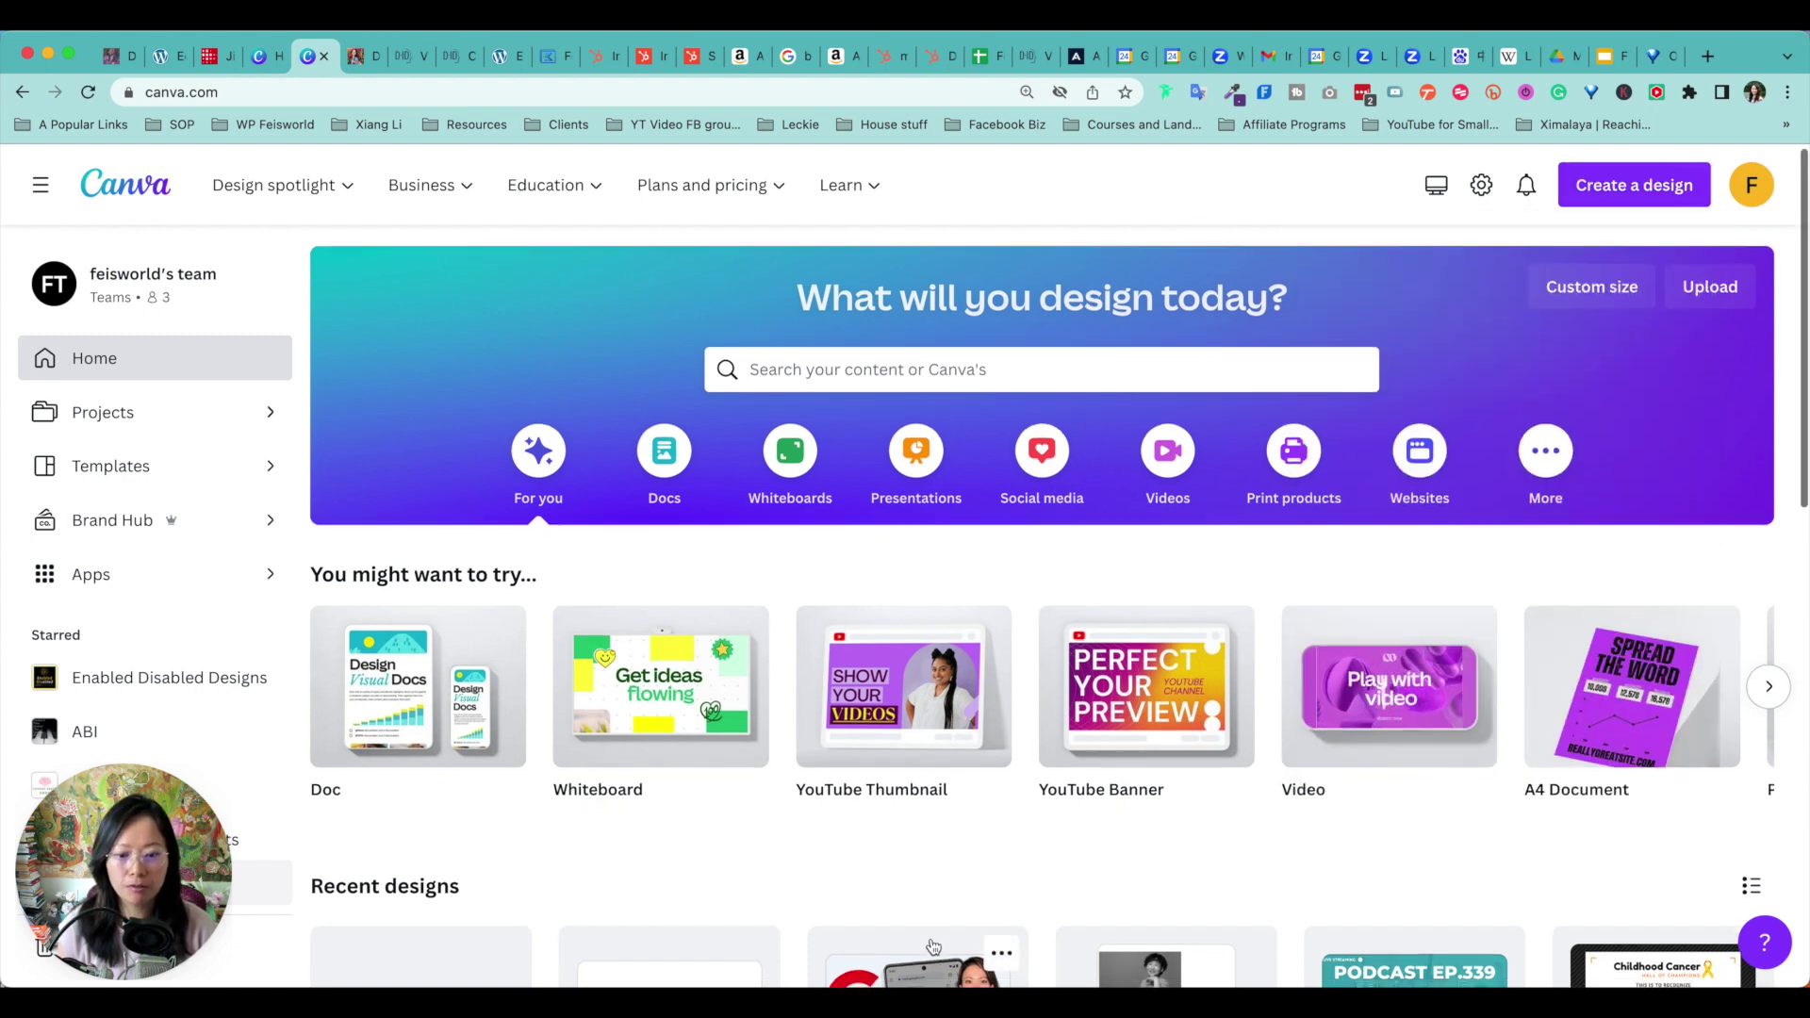
{"action": "scroll", "coordinate": [538, 782], "scroll_direction": "down", "scroll_amount": 3}
{"action": "left_click", "coordinate": [444, 694]}
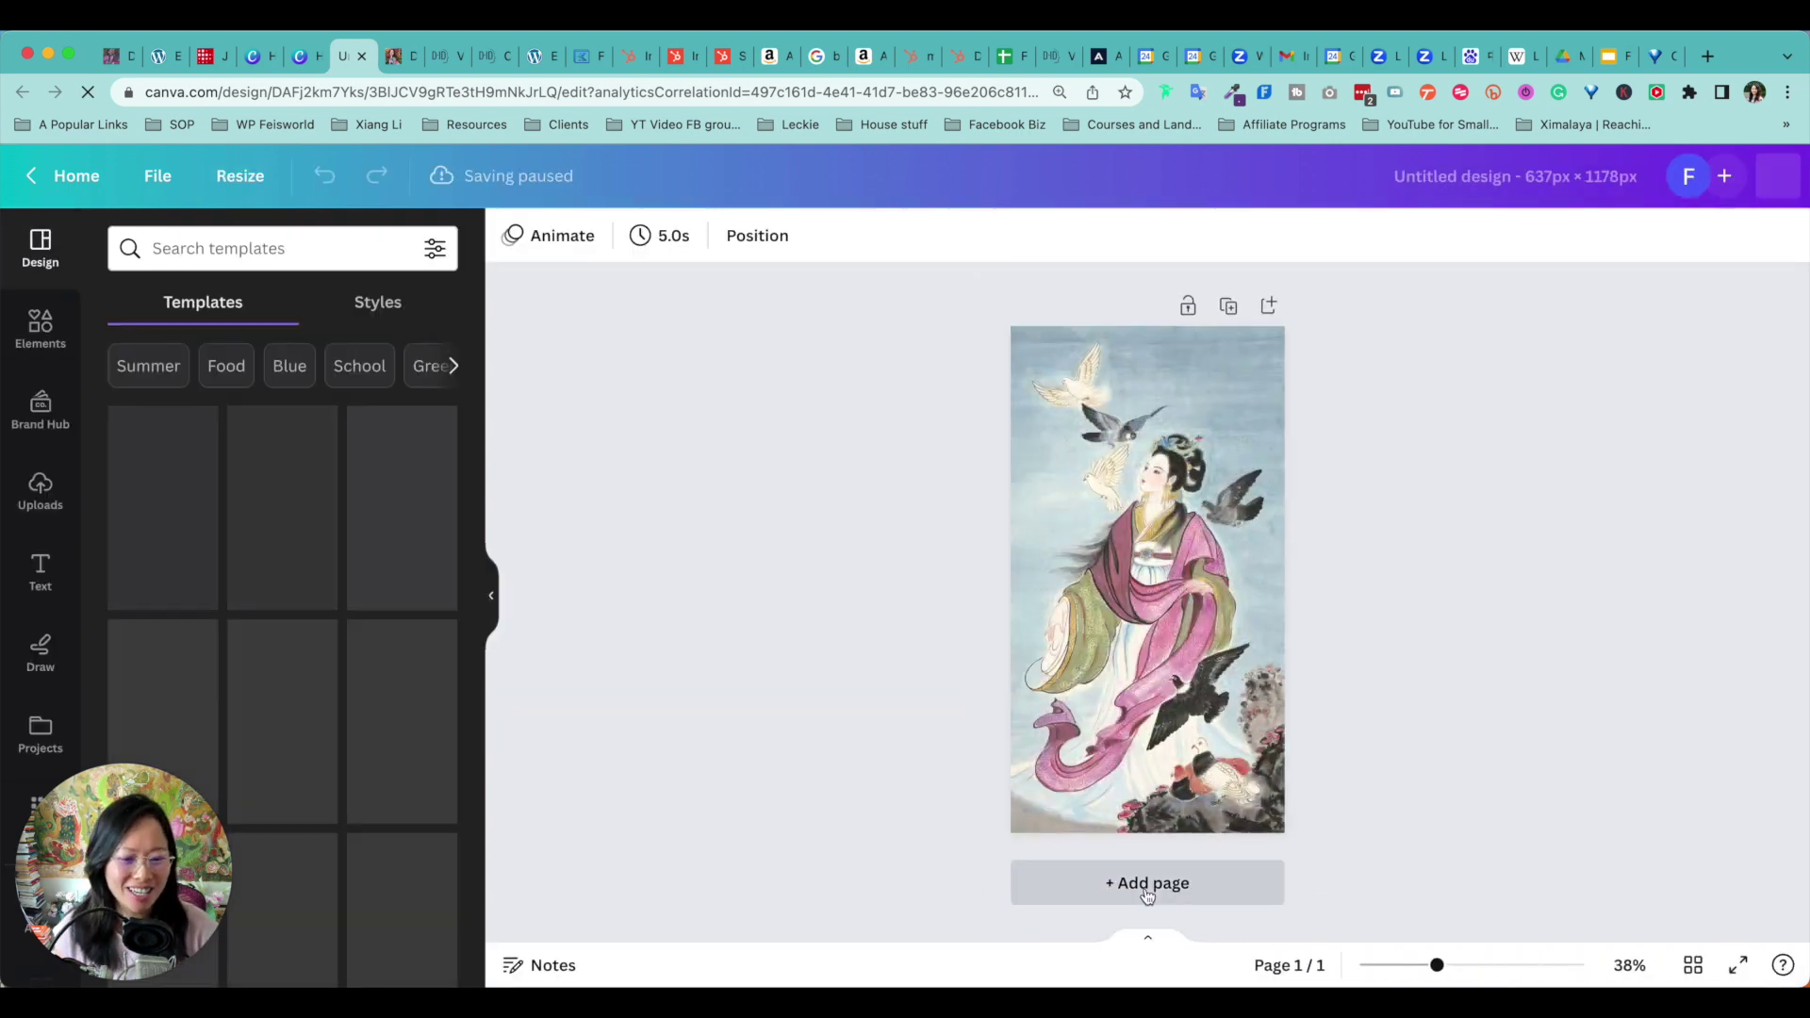
{"action": "left_click", "coordinate": [1235, 881]}
- Preview _DSC2241.jpg and place it at the top-left corner of page 2
{"action": "key", "text": "super+Tab"}
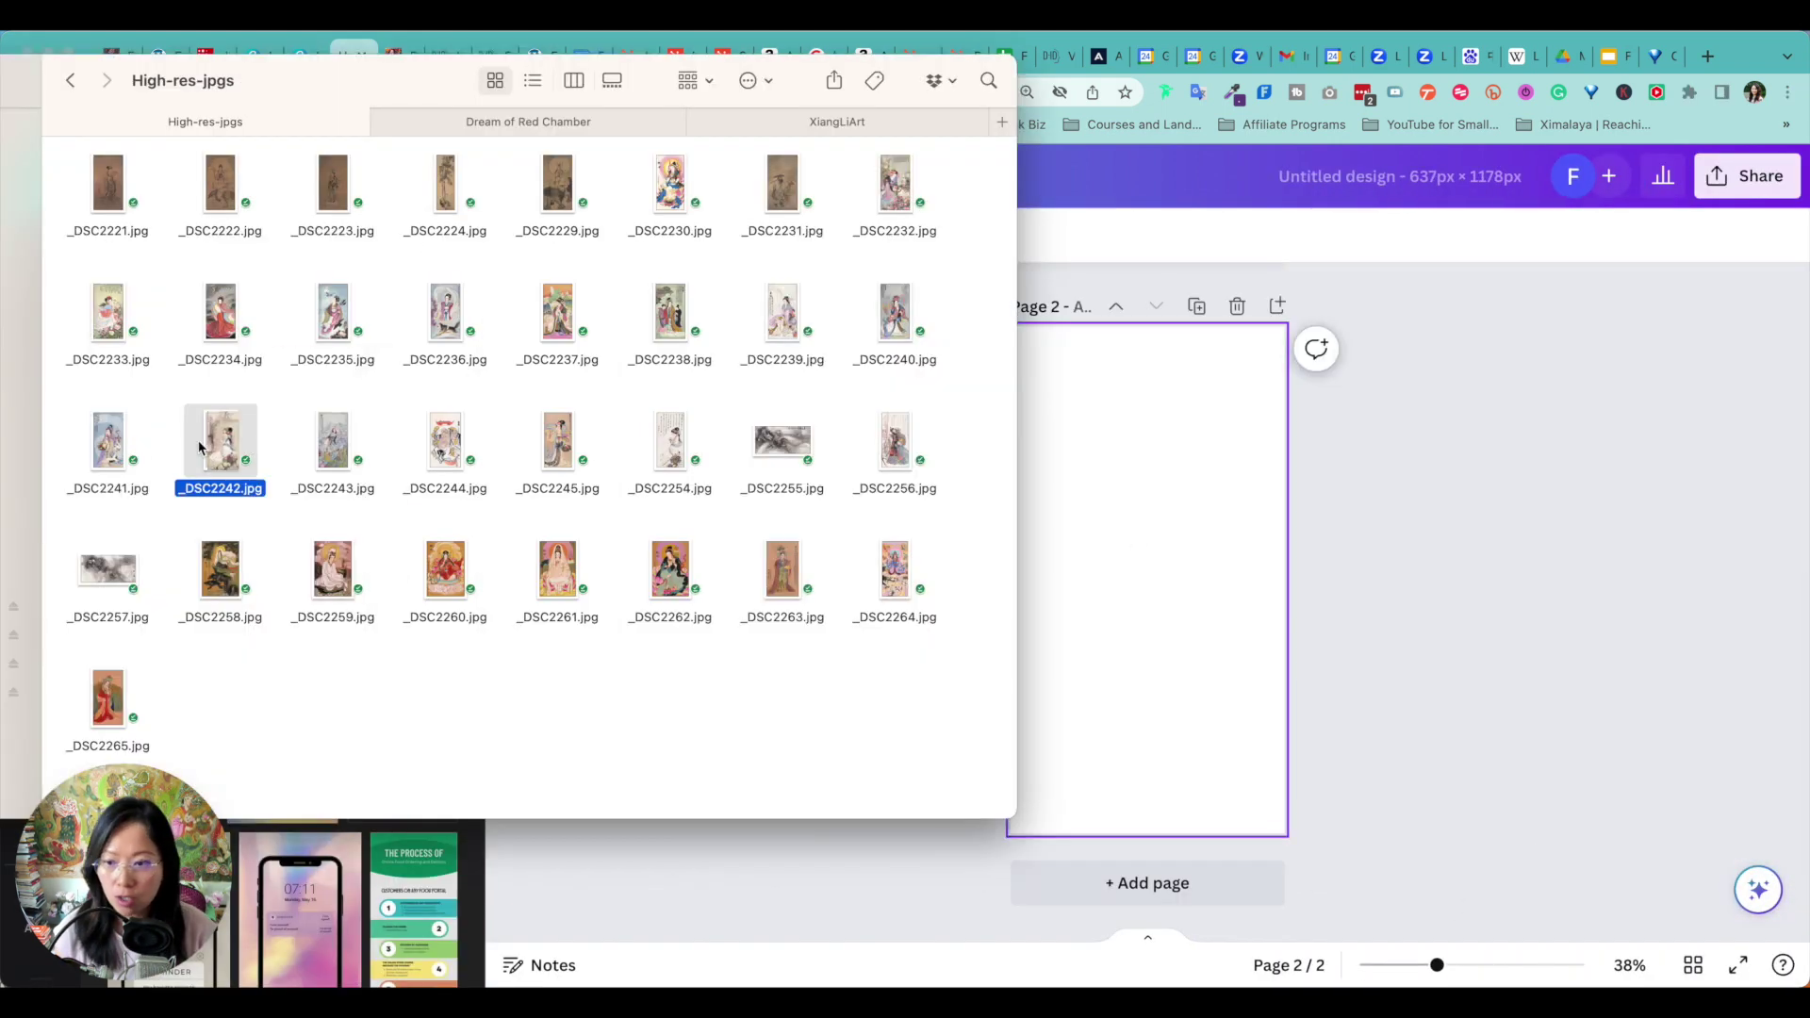
{"action": "left_click", "coordinate": [102, 456]}
{"action": "key", "text": "space"}
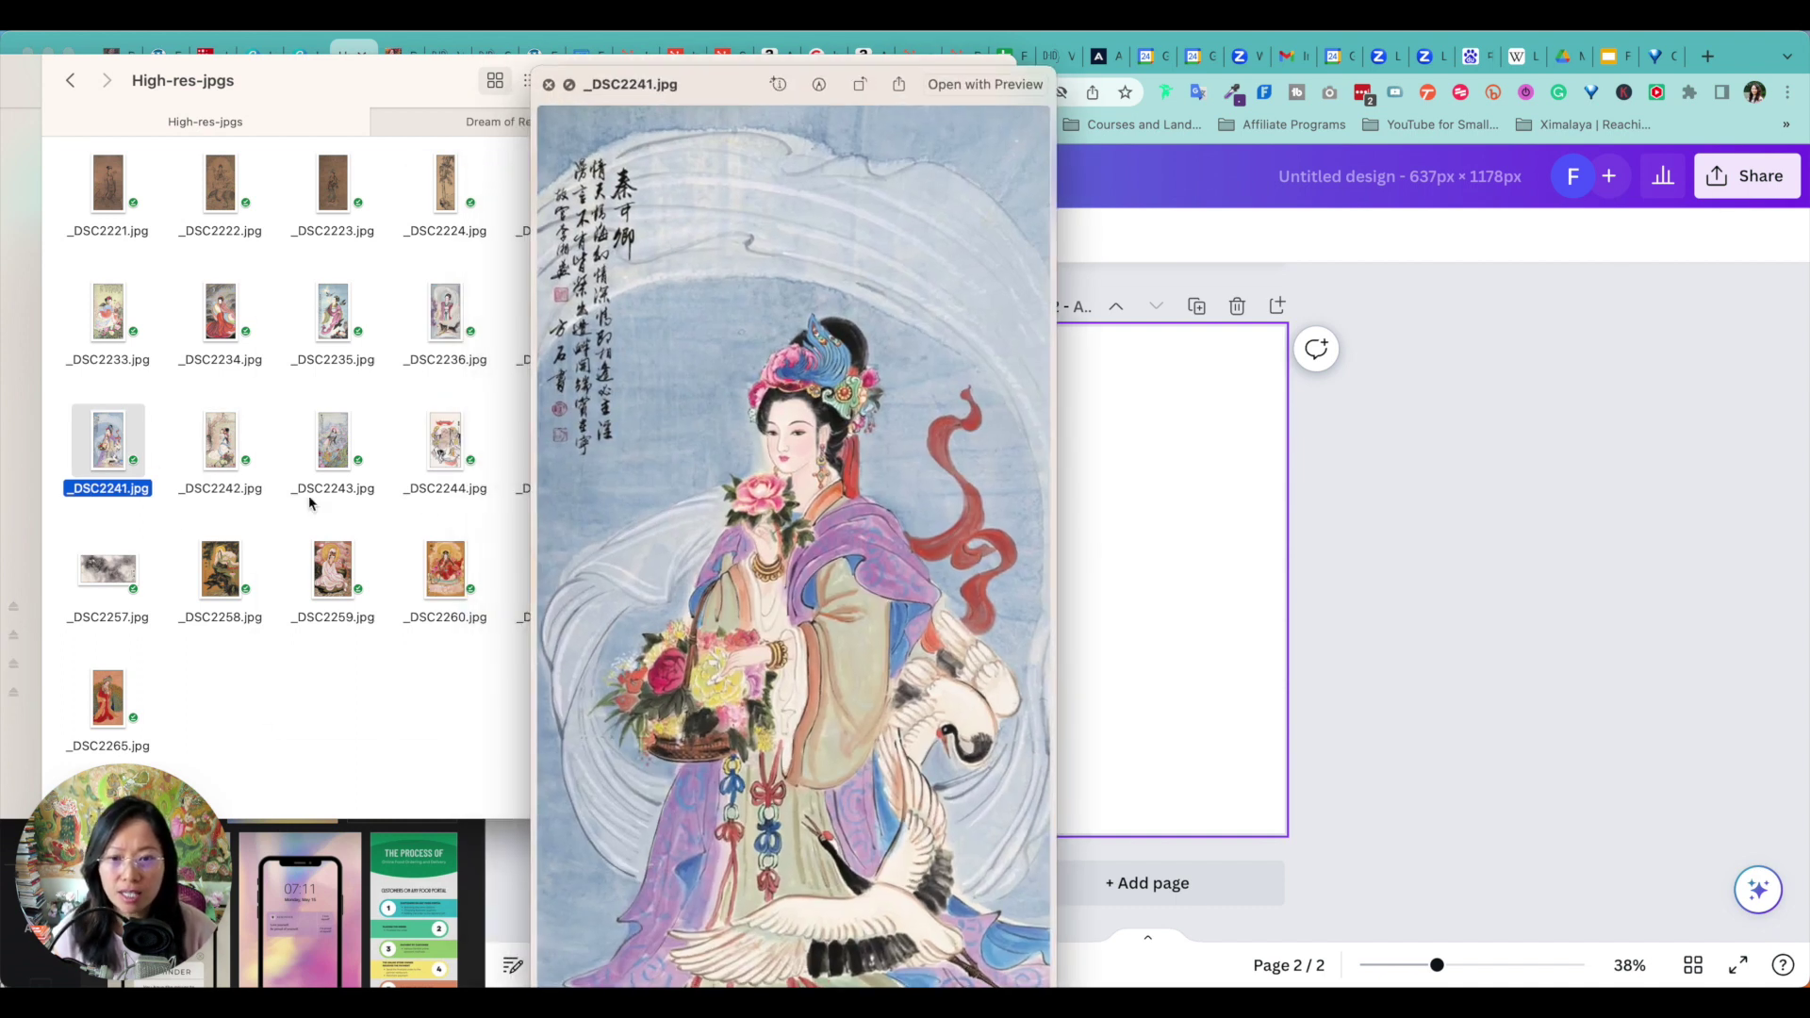
{"action": "key", "text": "space"}
{"action": "left_click_drag", "start_coordinate": [109, 443], "coordinate": [1138, 439]}
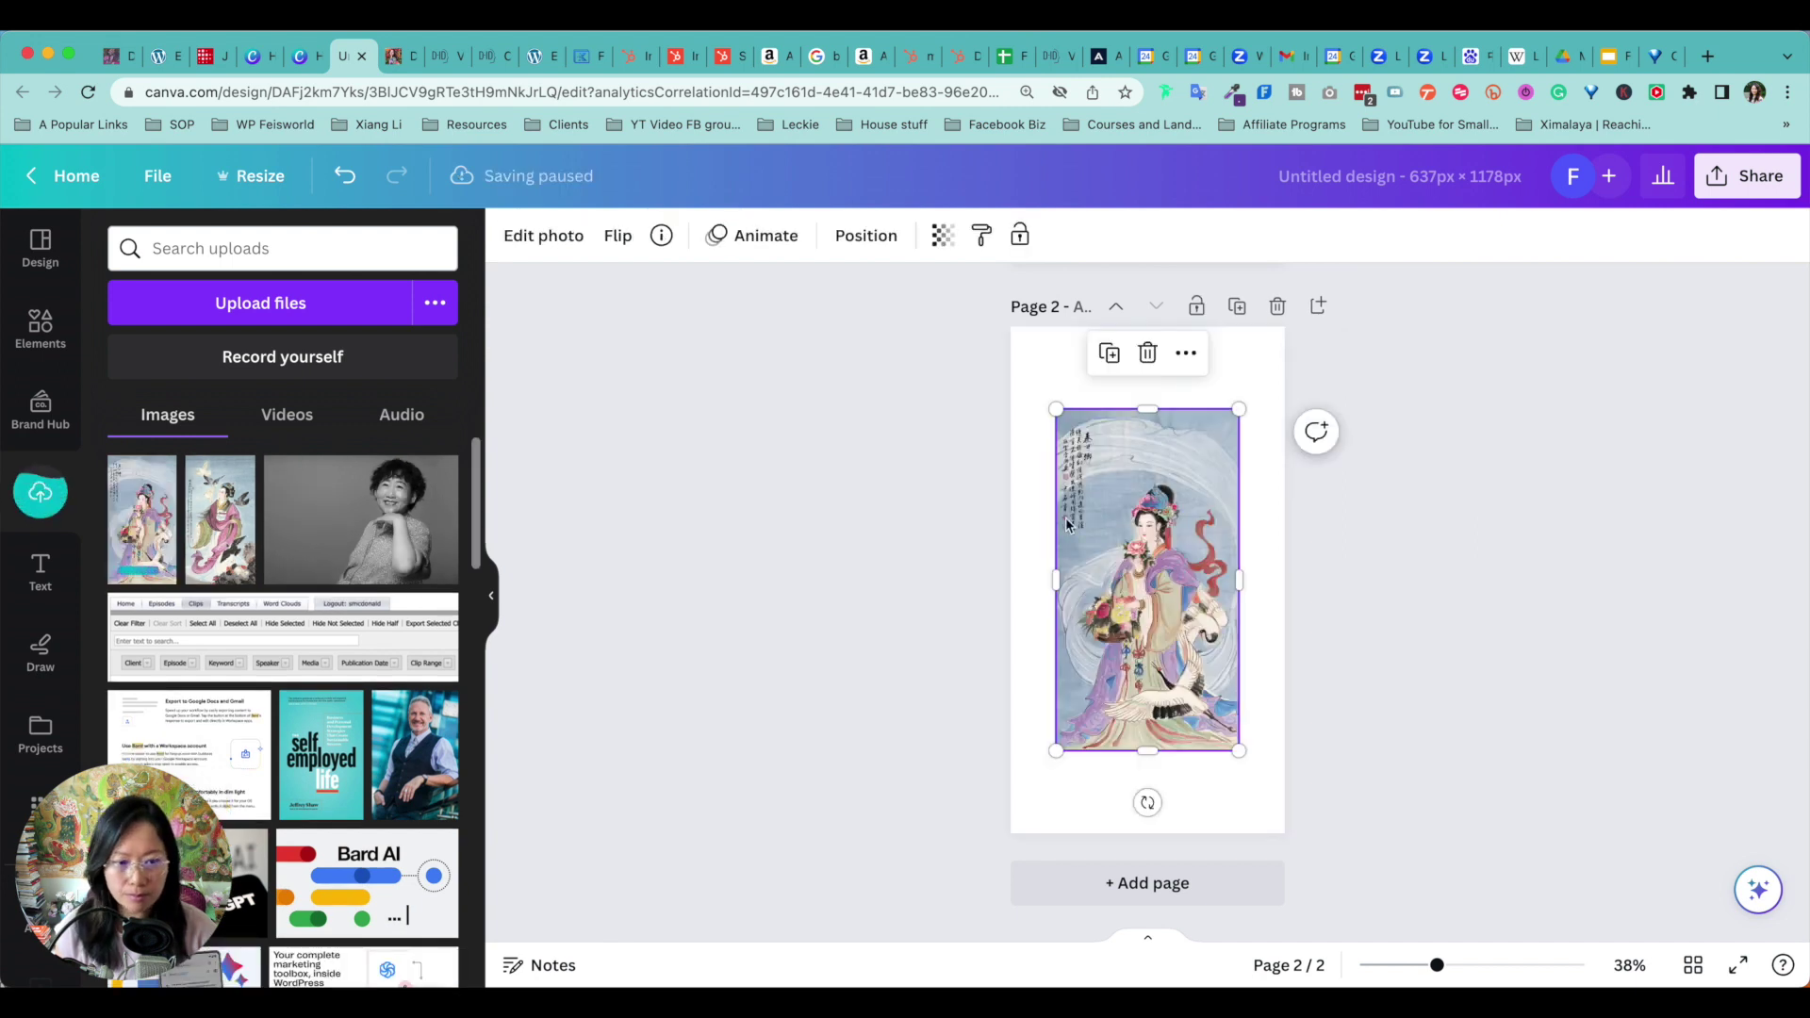
{"action": "left_click_drag", "start_coordinate": [1068, 524], "coordinate": [1022, 442]}
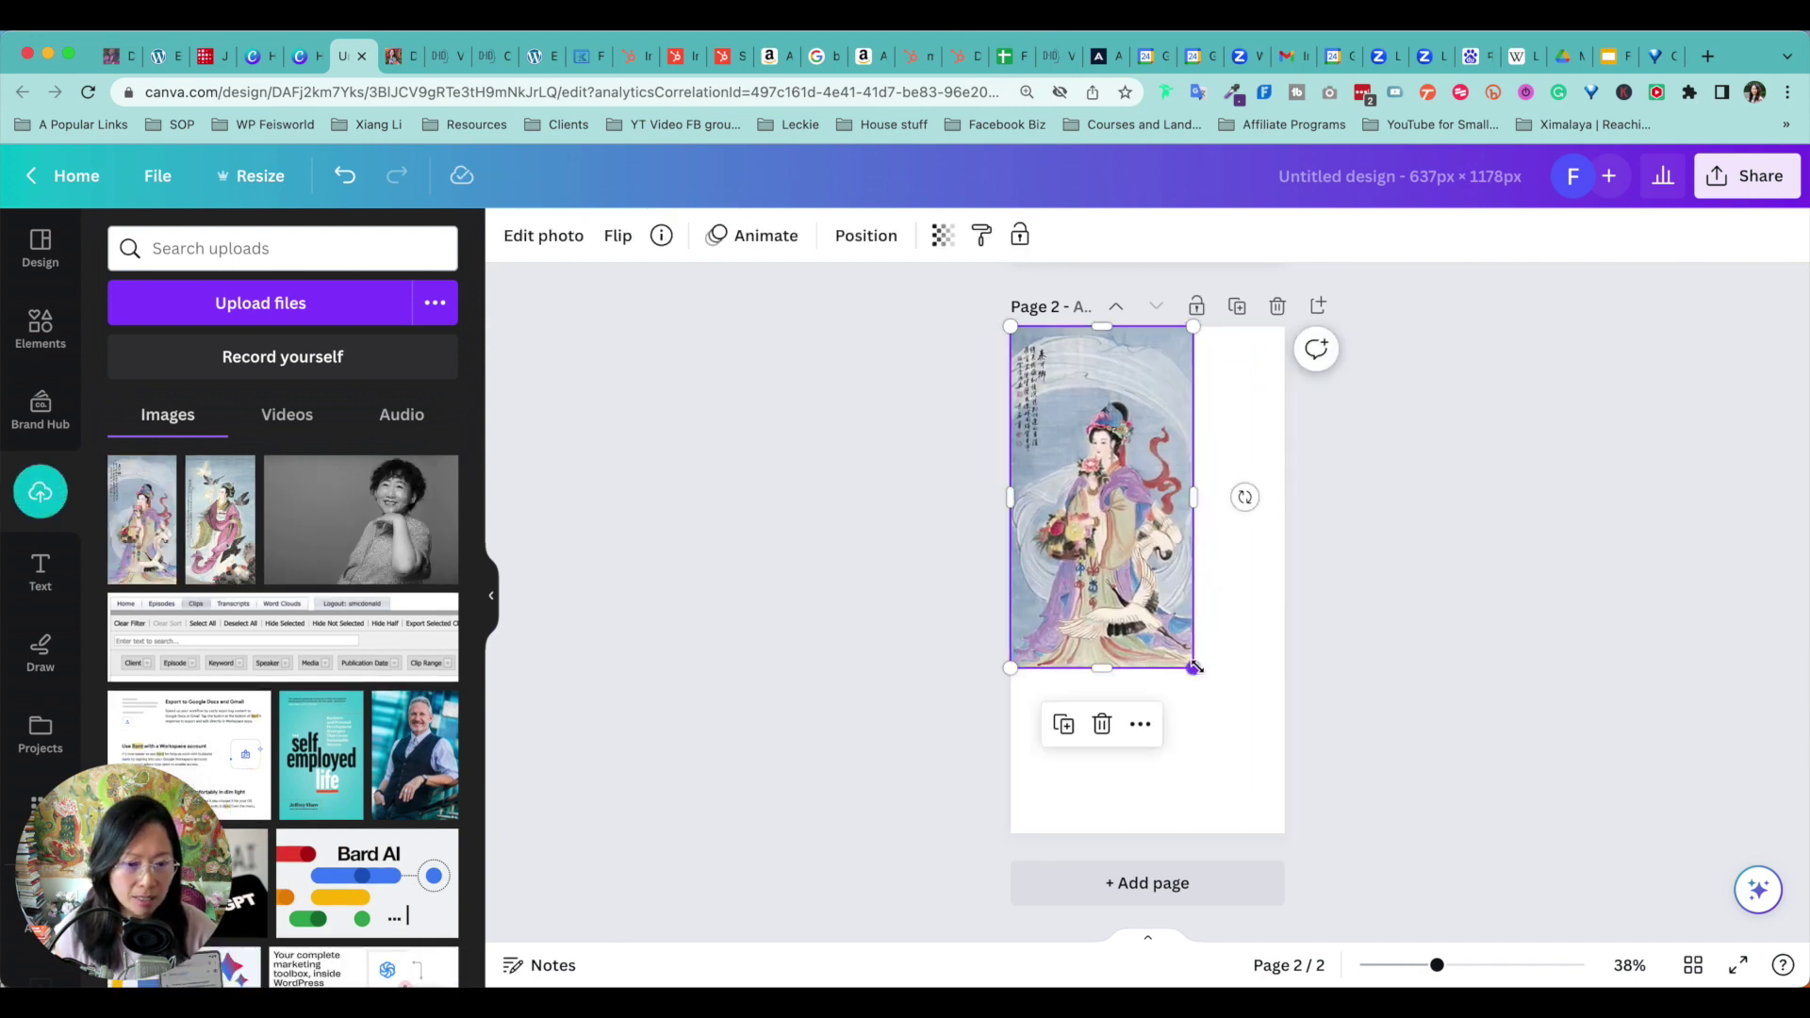
- Enlarge the crane-and-lady painting to fill page 2 and zoom the canvas to 50%
{"action": "left_click_drag", "start_coordinate": [1194, 667], "coordinate": [1285, 838]}
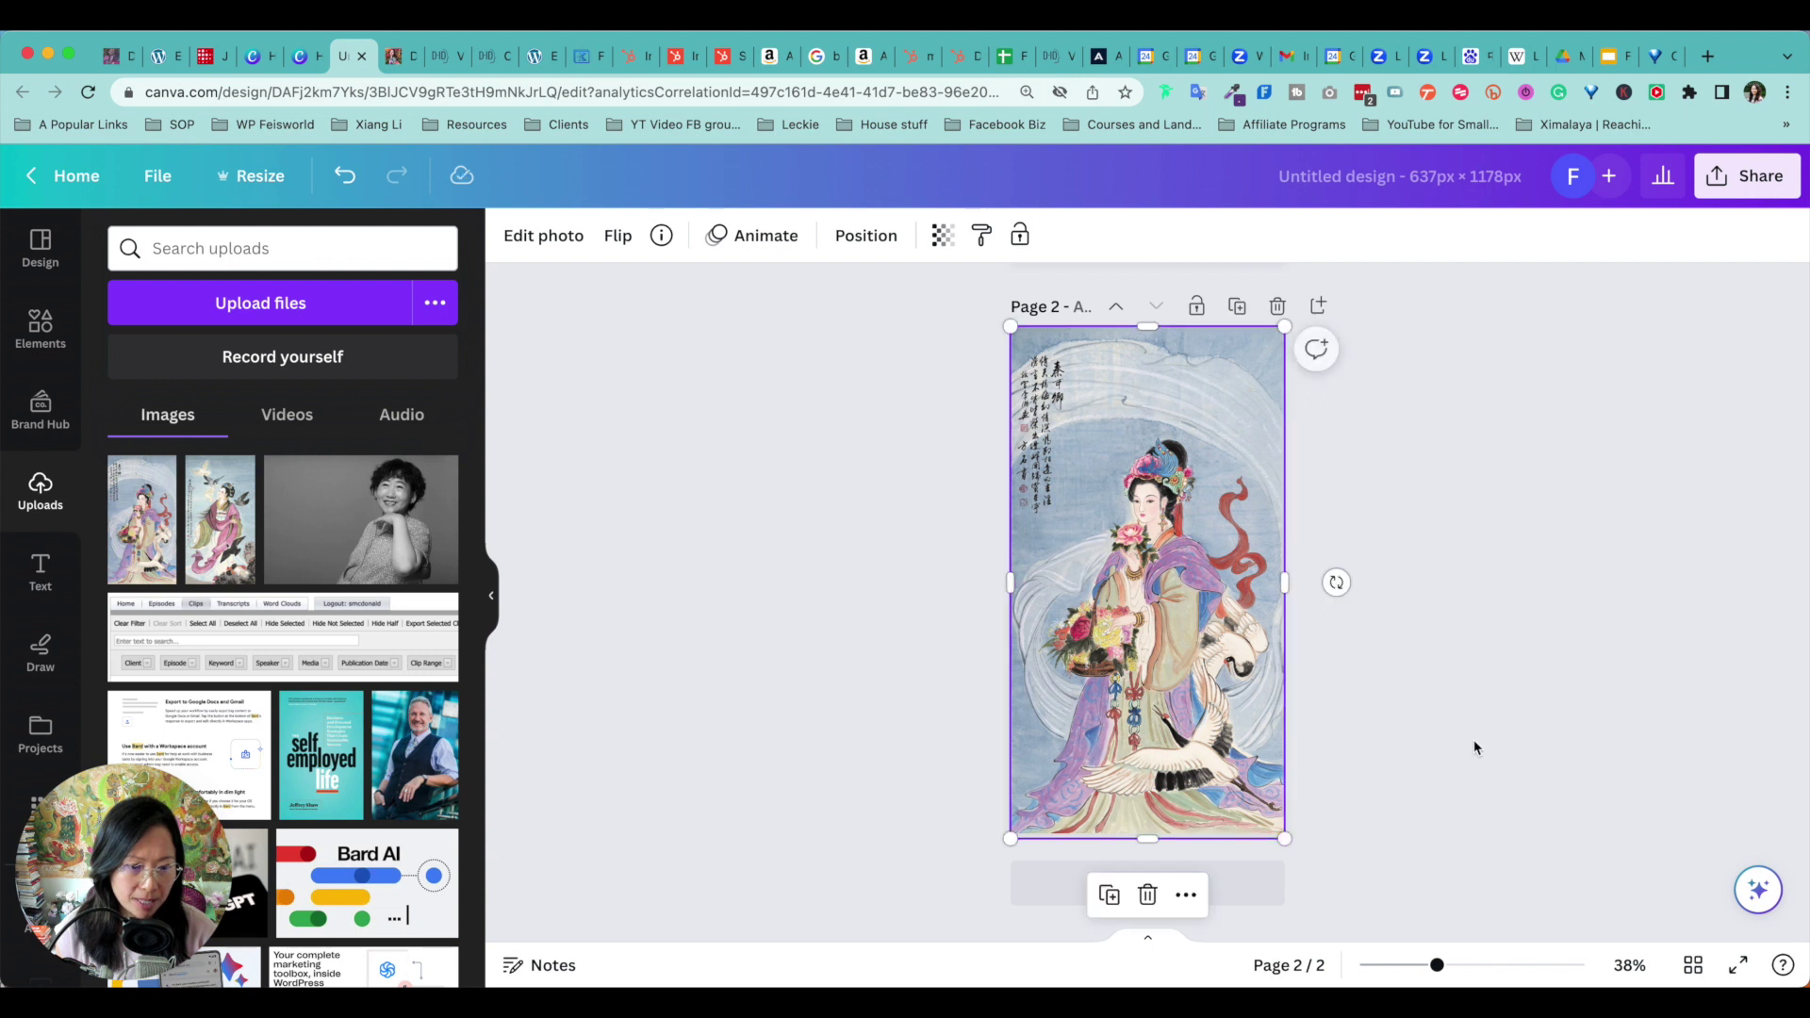
{"action": "left_click", "coordinate": [1476, 747]}
{"action": "key", "text": "super+equal"}
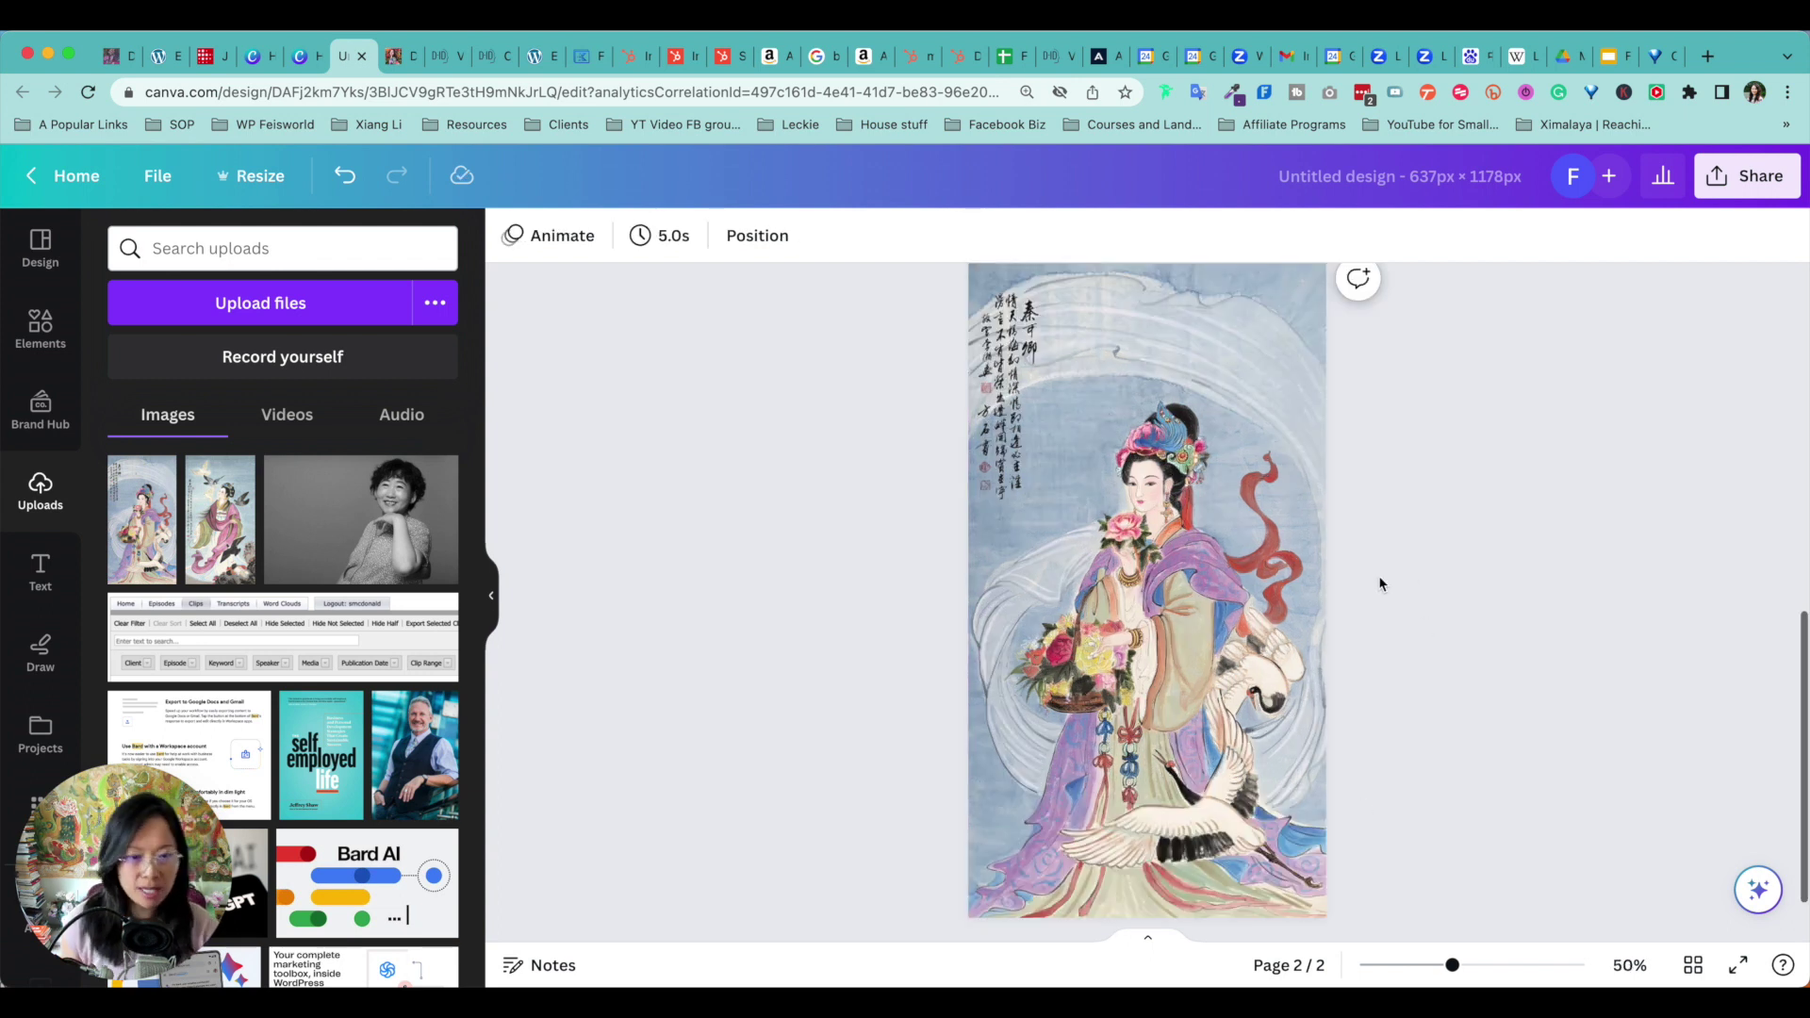
{"action": "left_click", "coordinate": [1107, 354]}
{"action": "scroll", "coordinate": [1508, 509], "scroll_direction": "up", "scroll_amount": 1}
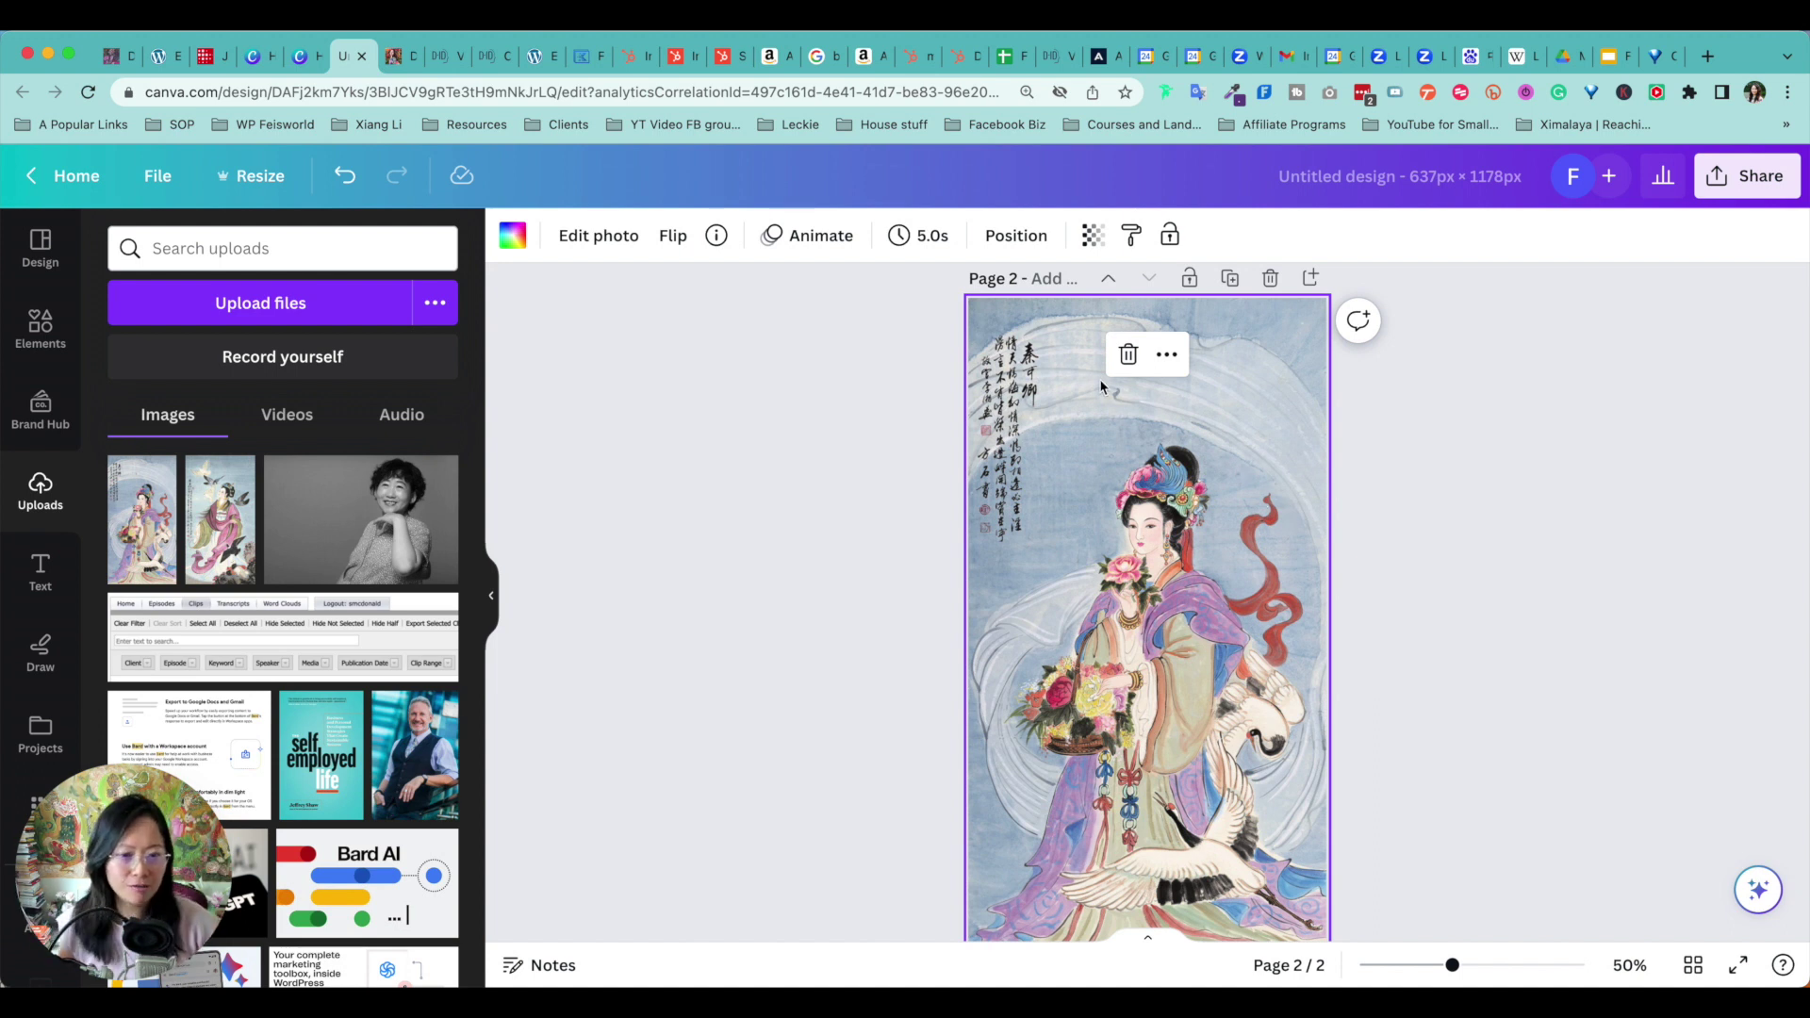
{"action": "left_click", "coordinate": [1476, 490]}
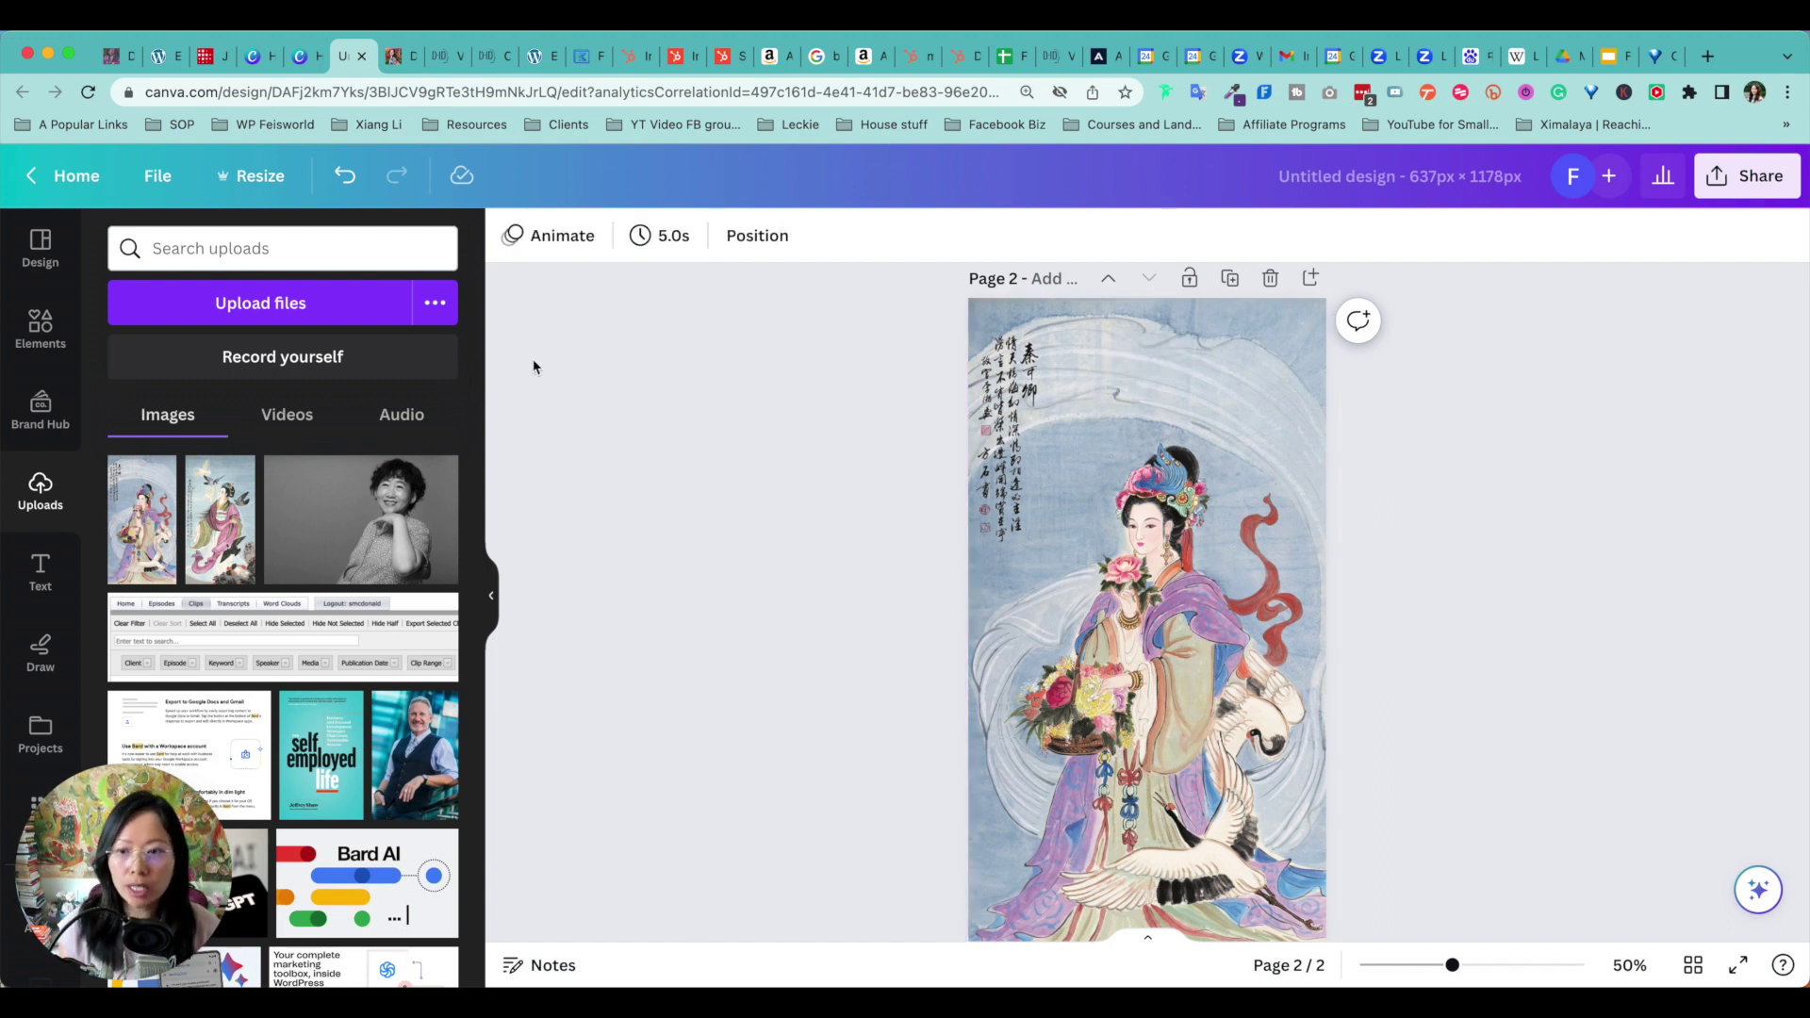
{"action": "left_click", "coordinate": [1235, 379]}
- Use Magic Eraser at brush size 14 to remove the top-left calligraphy from the page 2 painting
{"action": "left_click", "coordinate": [599, 238]}
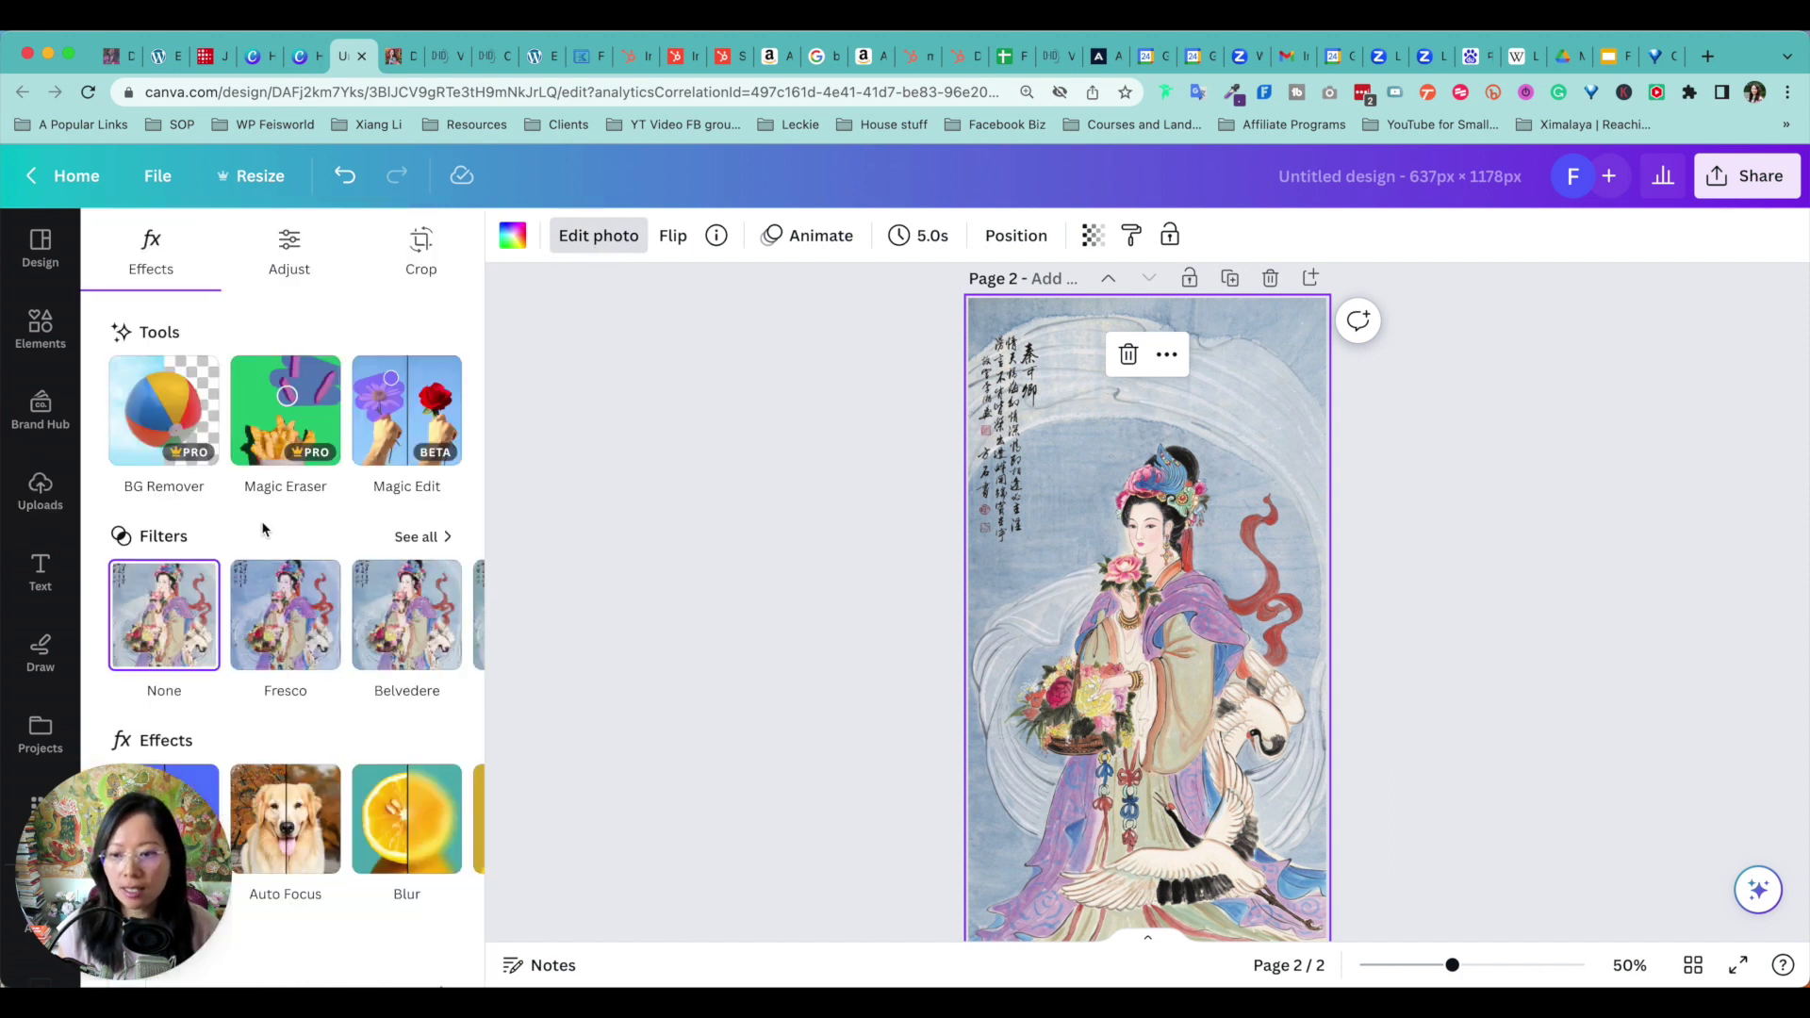
{"action": "left_click", "coordinate": [296, 429]}
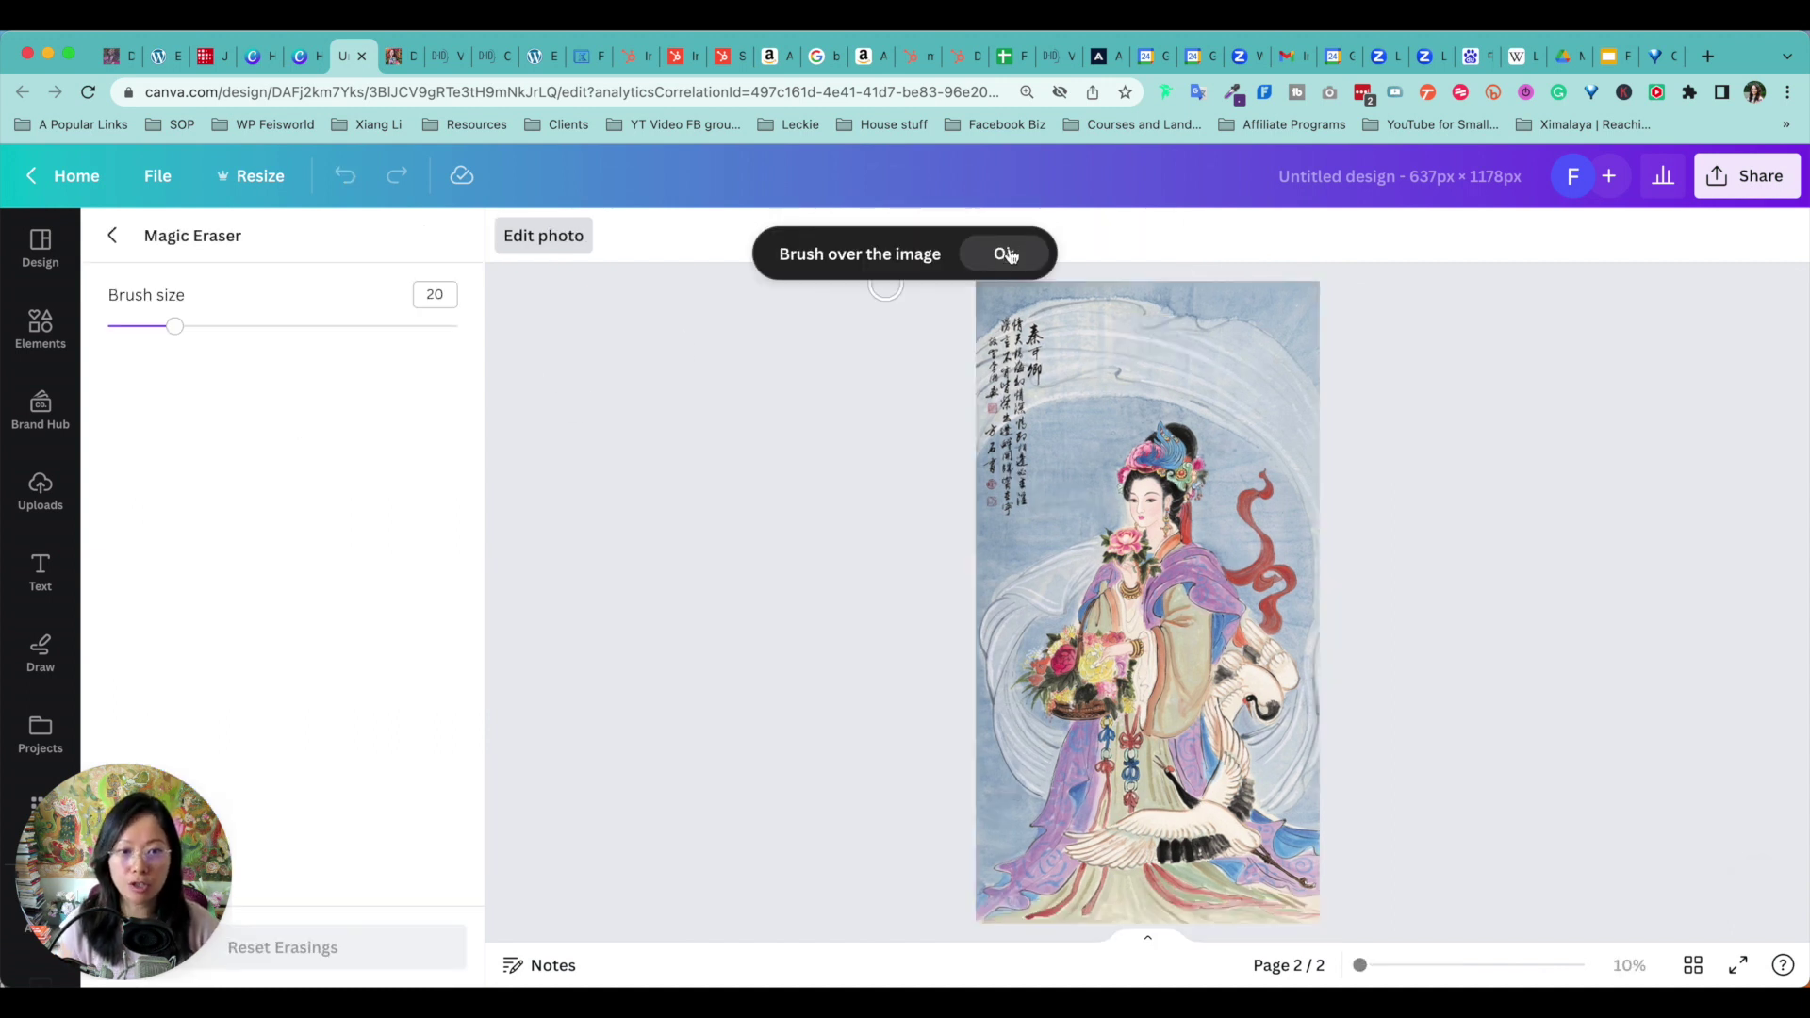
{"action": "mouse_move", "coordinate": [1035, 325]}
{"action": "left_mouse_down"}
{"action": "mouse_move", "coordinate": [995, 341]}
{"action": "mouse_move", "coordinate": [1037, 346]}
{"action": "mouse_move", "coordinate": [1019, 499]}
{"action": "mouse_move", "coordinate": [994, 495]}
{"action": "mouse_move", "coordinate": [998, 331]}
{"action": "mouse_move", "coordinate": [993, 359]}
{"action": "mouse_move", "coordinate": [1021, 363]}
{"action": "left_mouse_up"}
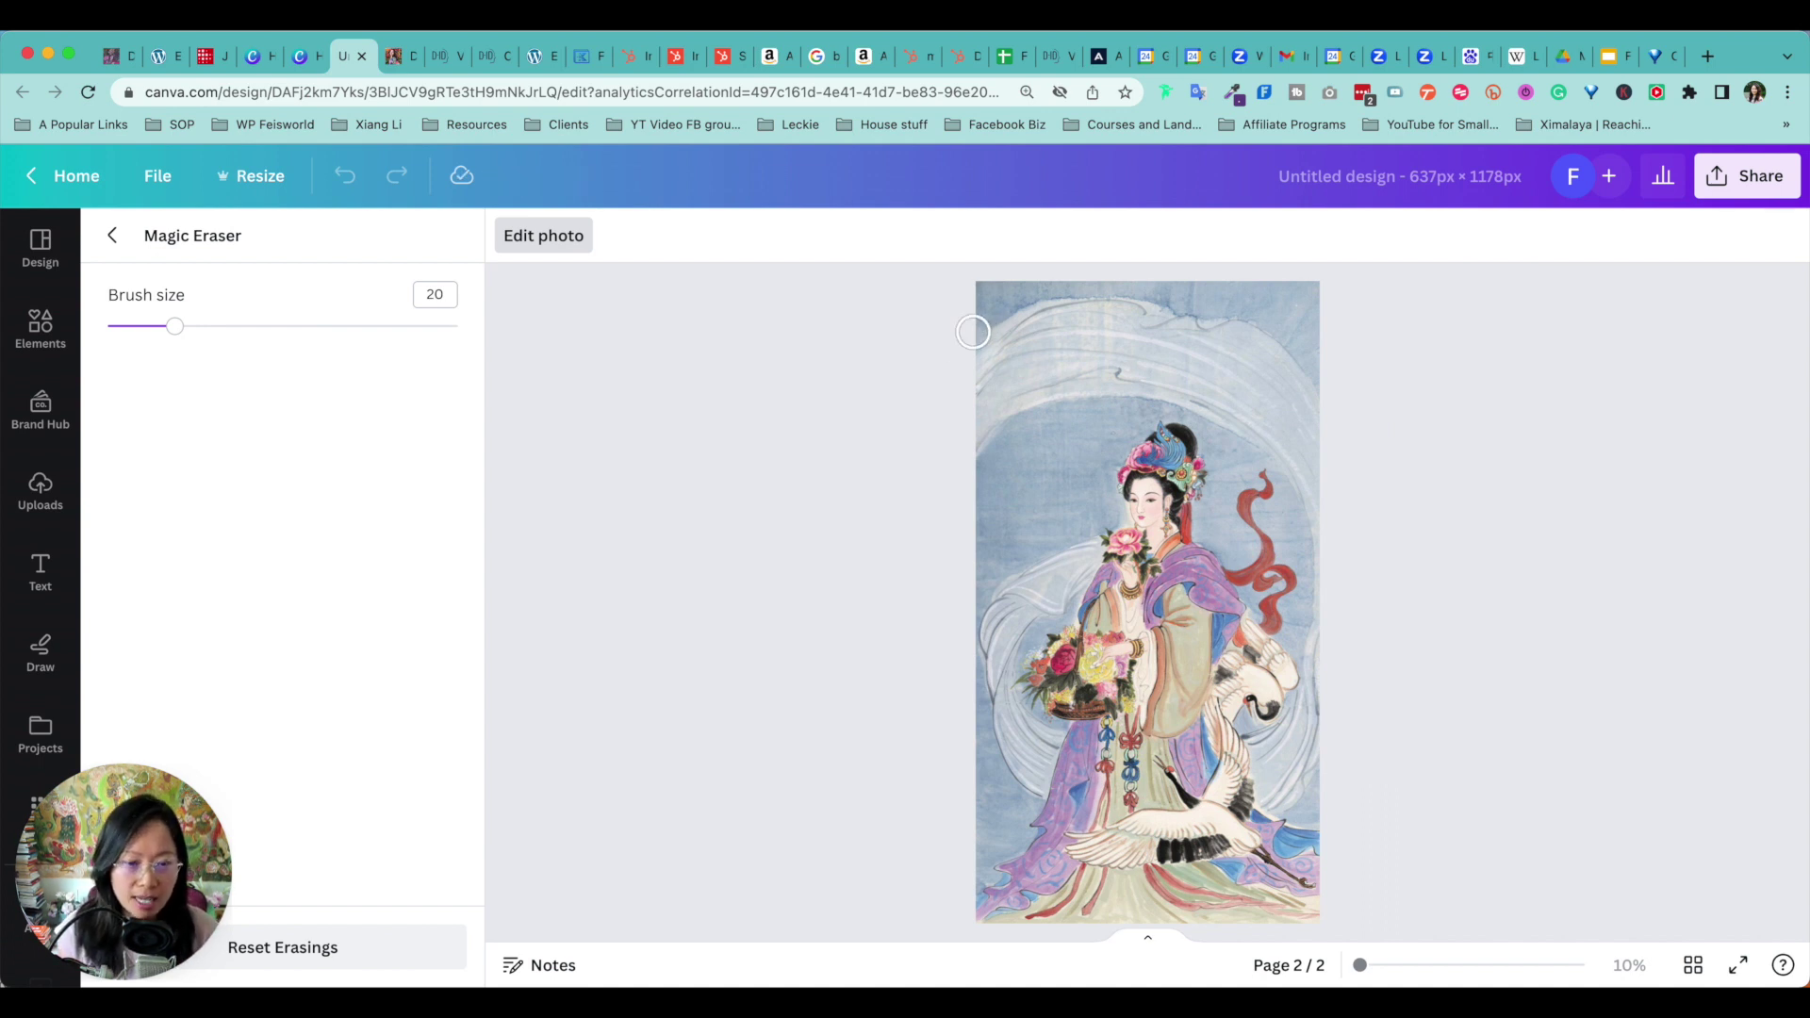
{"action": "left_click_drag", "start_coordinate": [172, 334], "coordinate": [157, 336]}
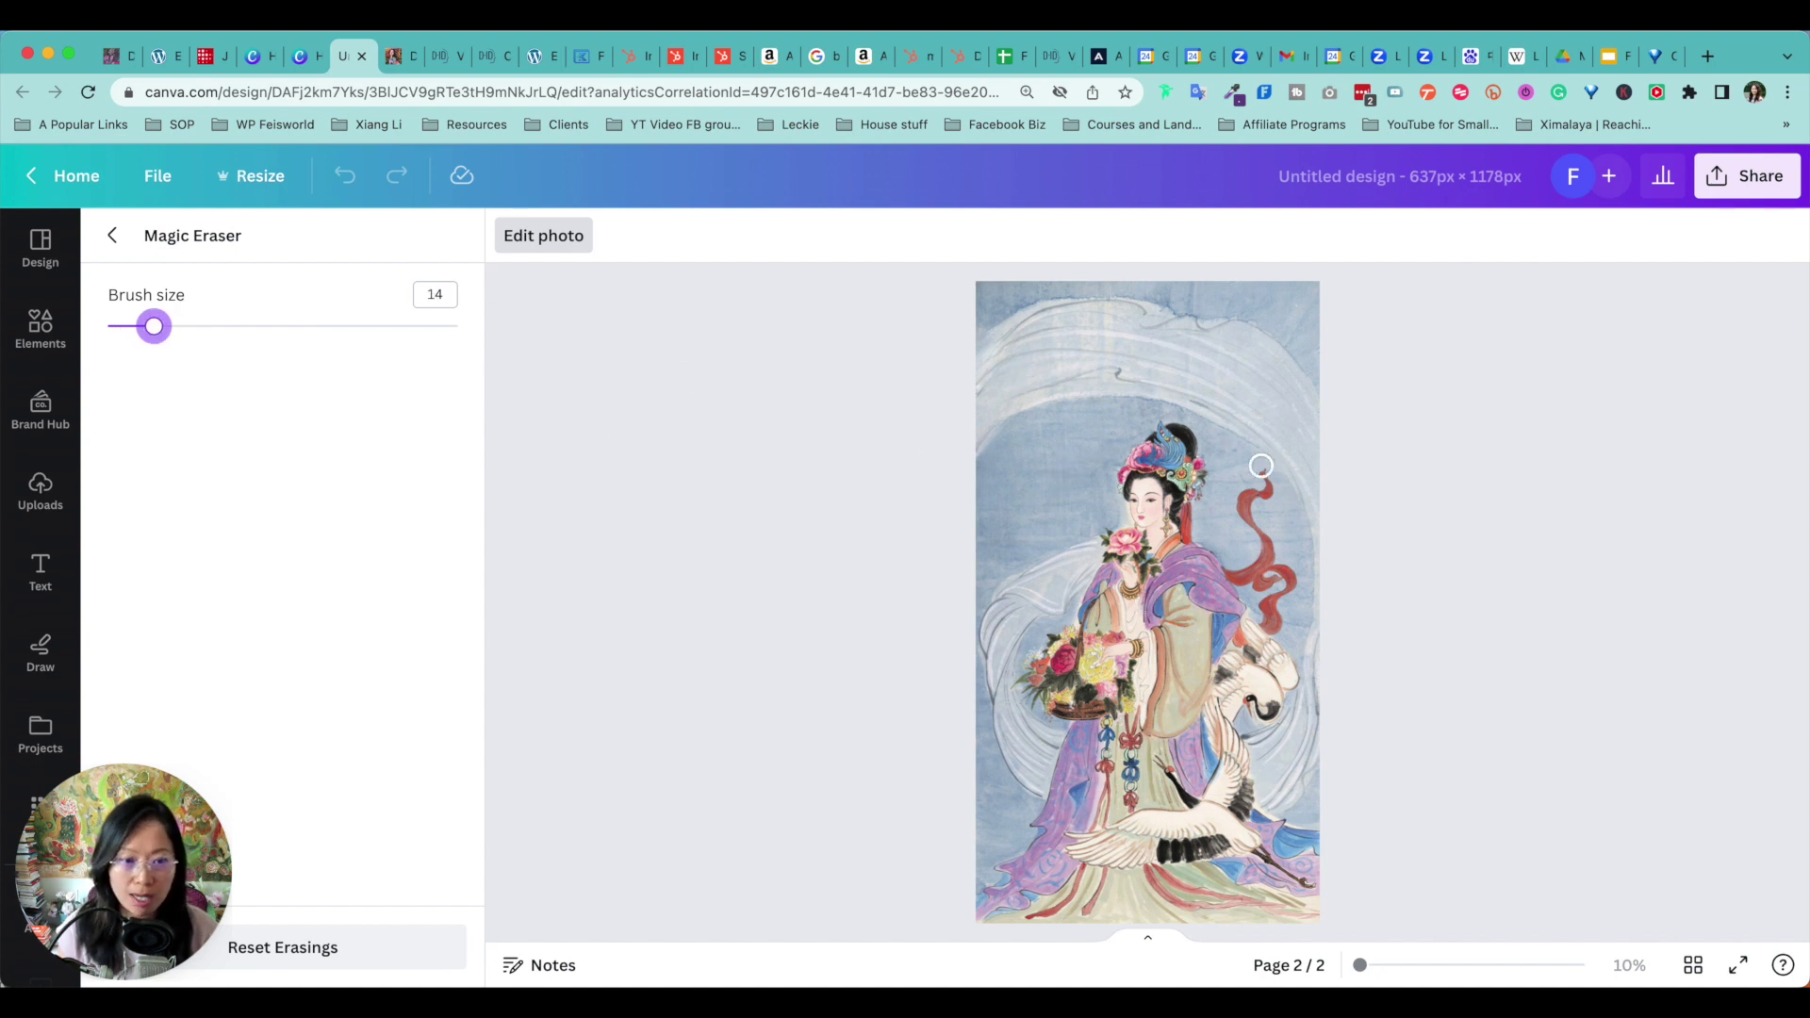
{"action": "left_click", "coordinate": [659, 389]}
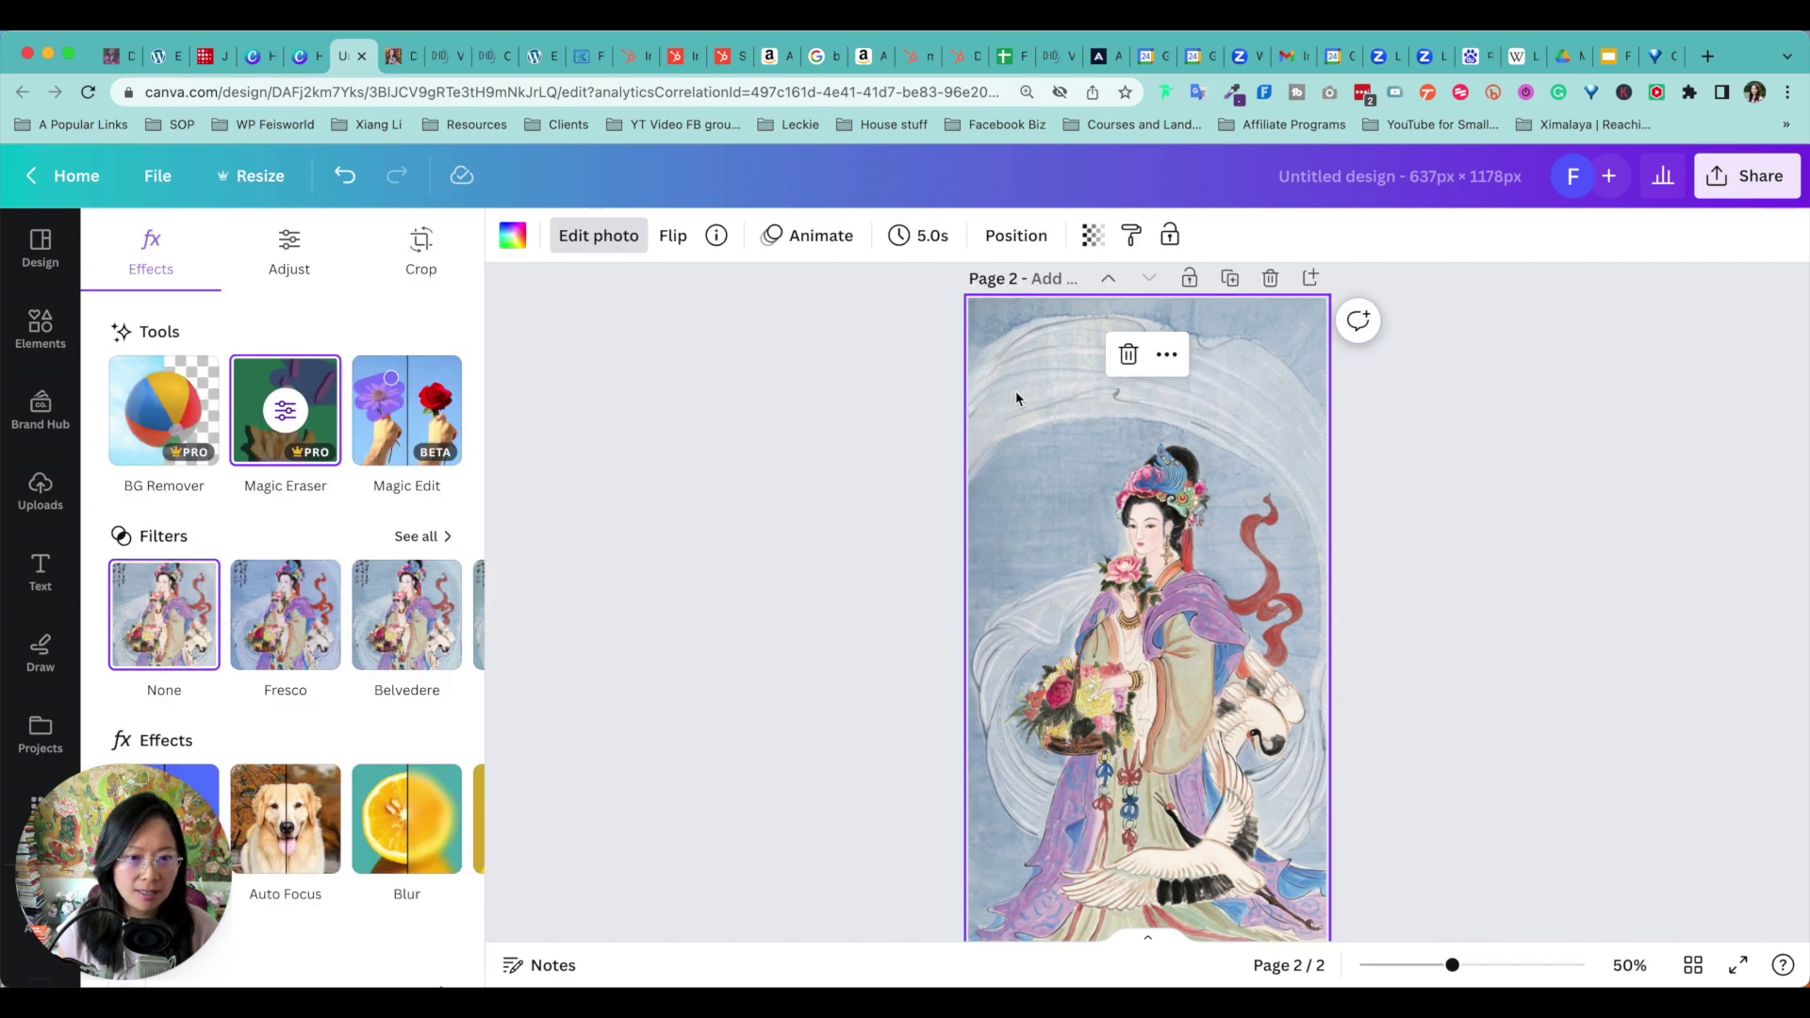
- Add page 3 and drop the previewed _DSC2254.jpg painting onto it
{"action": "scroll", "coordinate": [1235, 650], "scroll_direction": "down", "scroll_amount": 2}
{"action": "left_click", "coordinate": [1212, 880]}
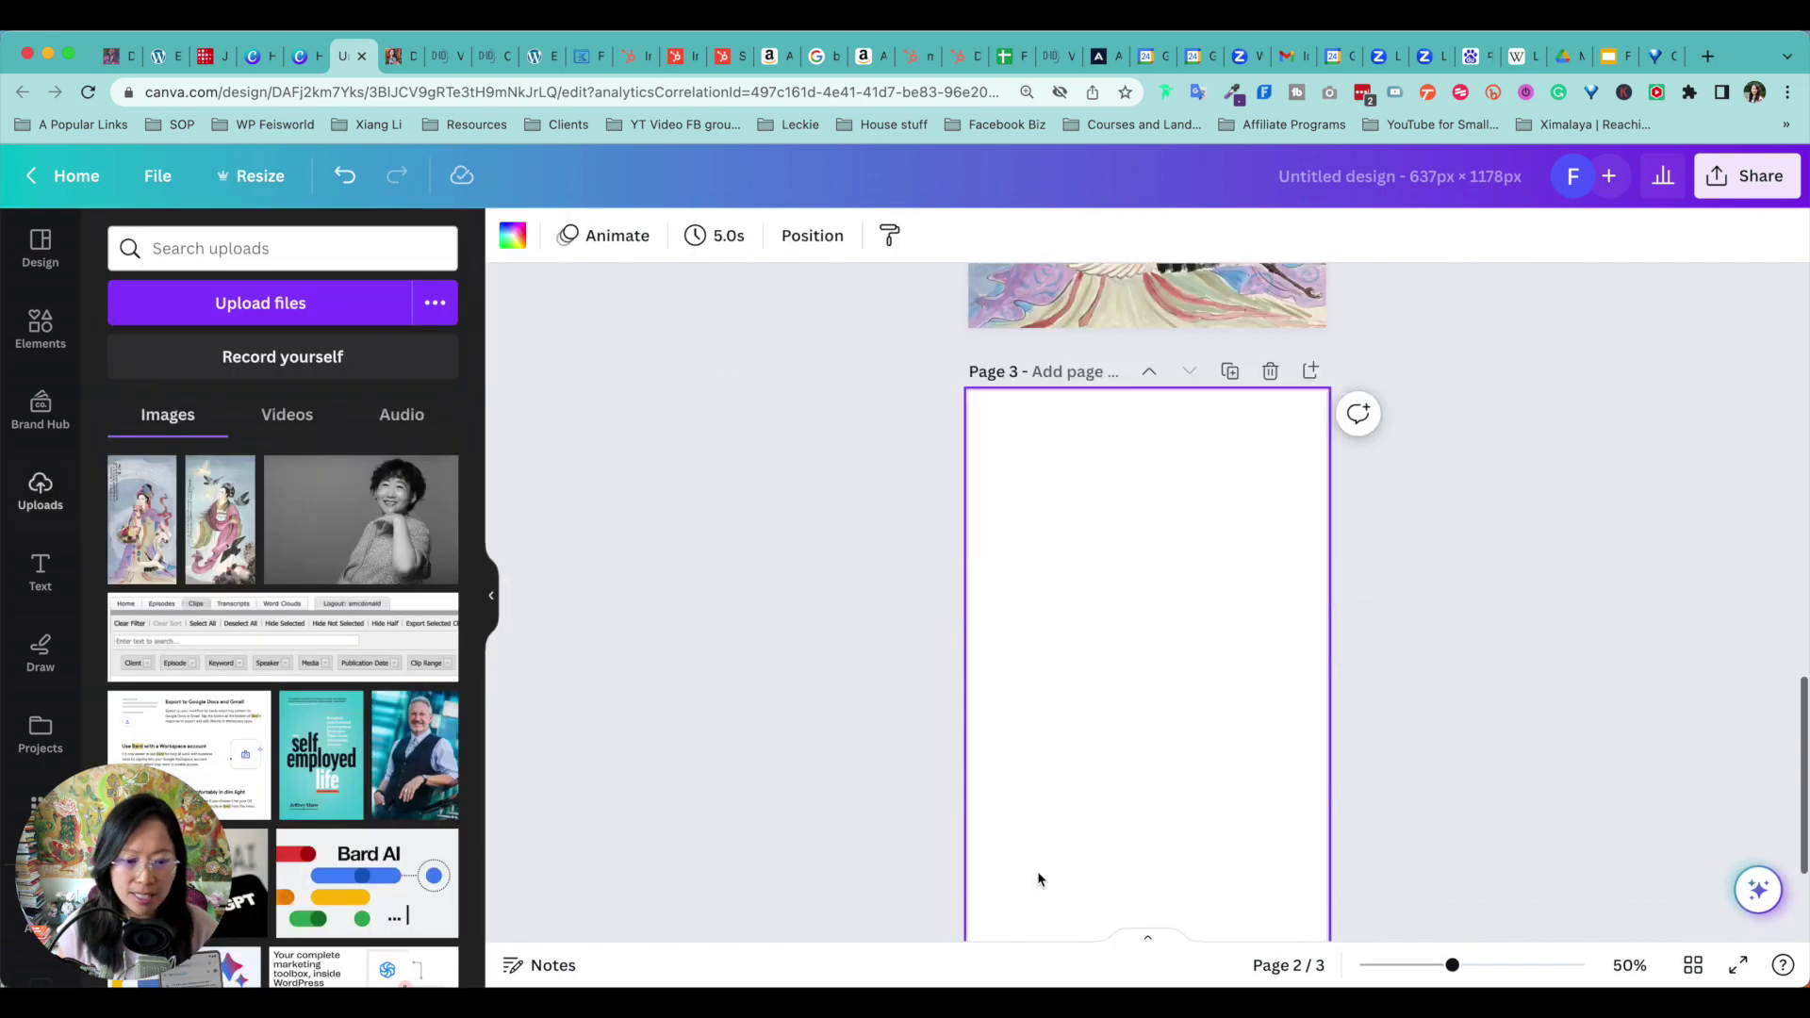
{"action": "key", "text": "super+Tab"}
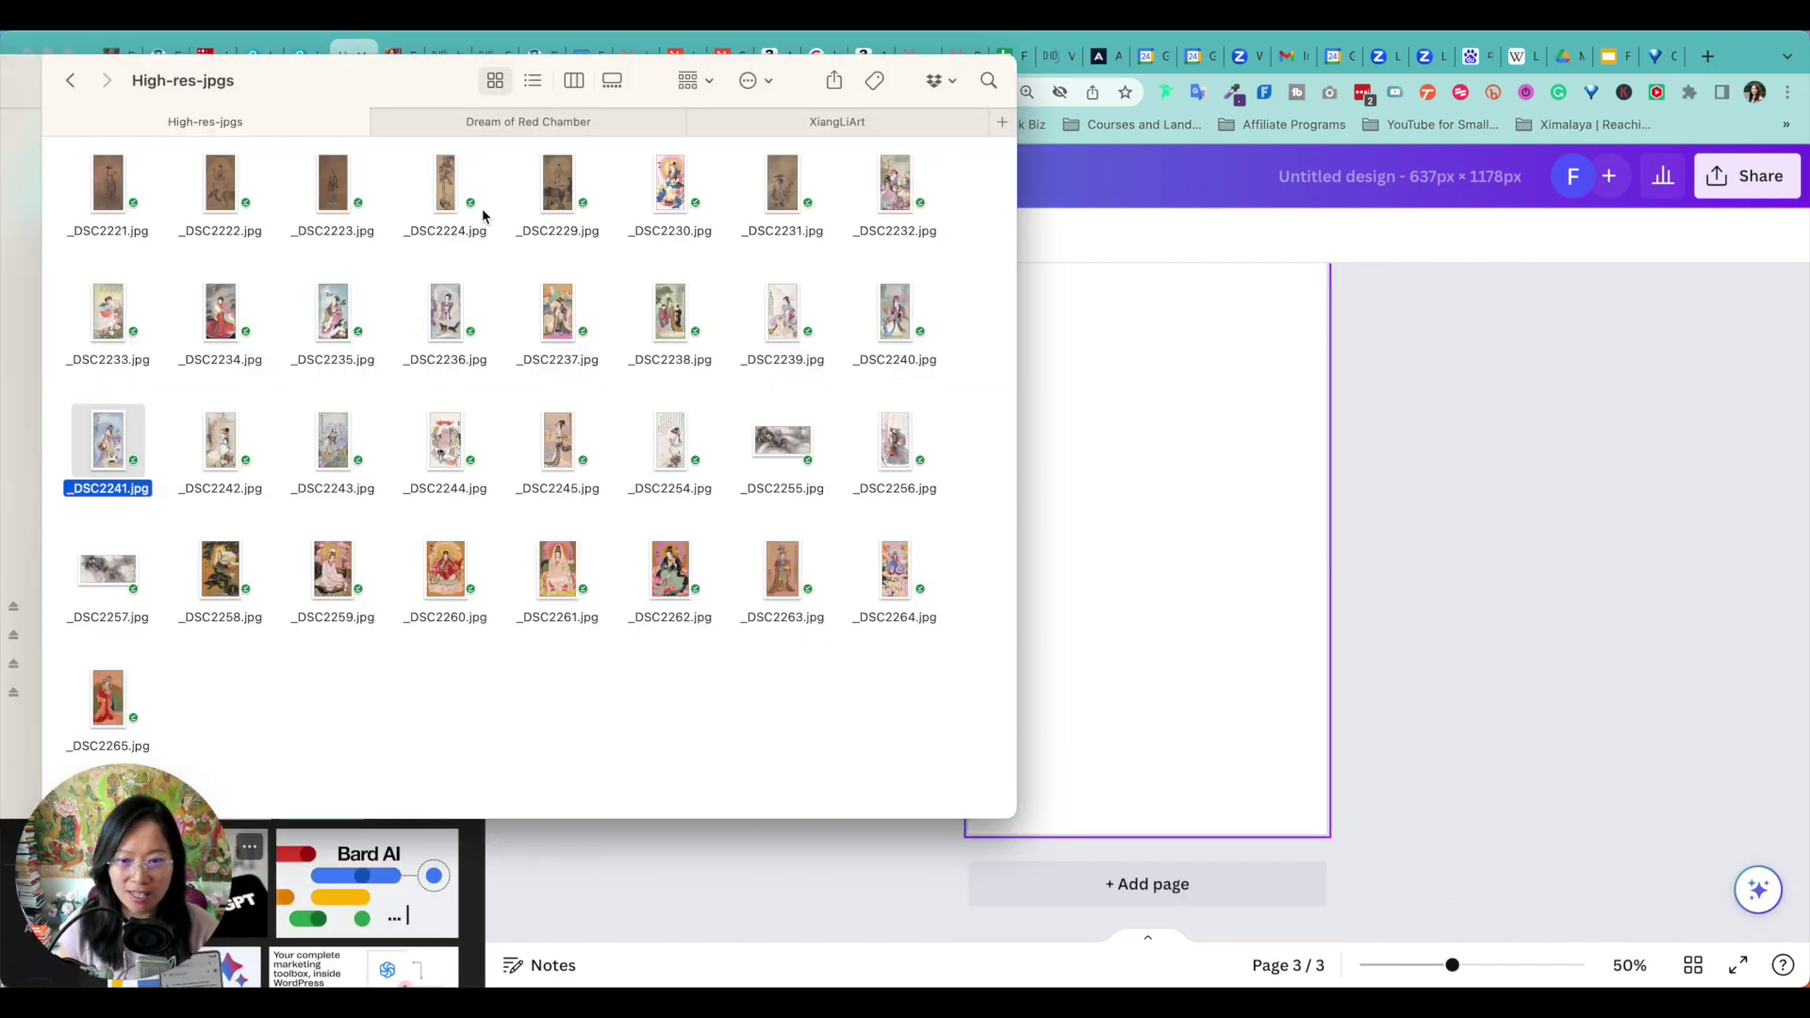
{"action": "left_click", "coordinate": [673, 443]}
{"action": "key", "text": "space"}
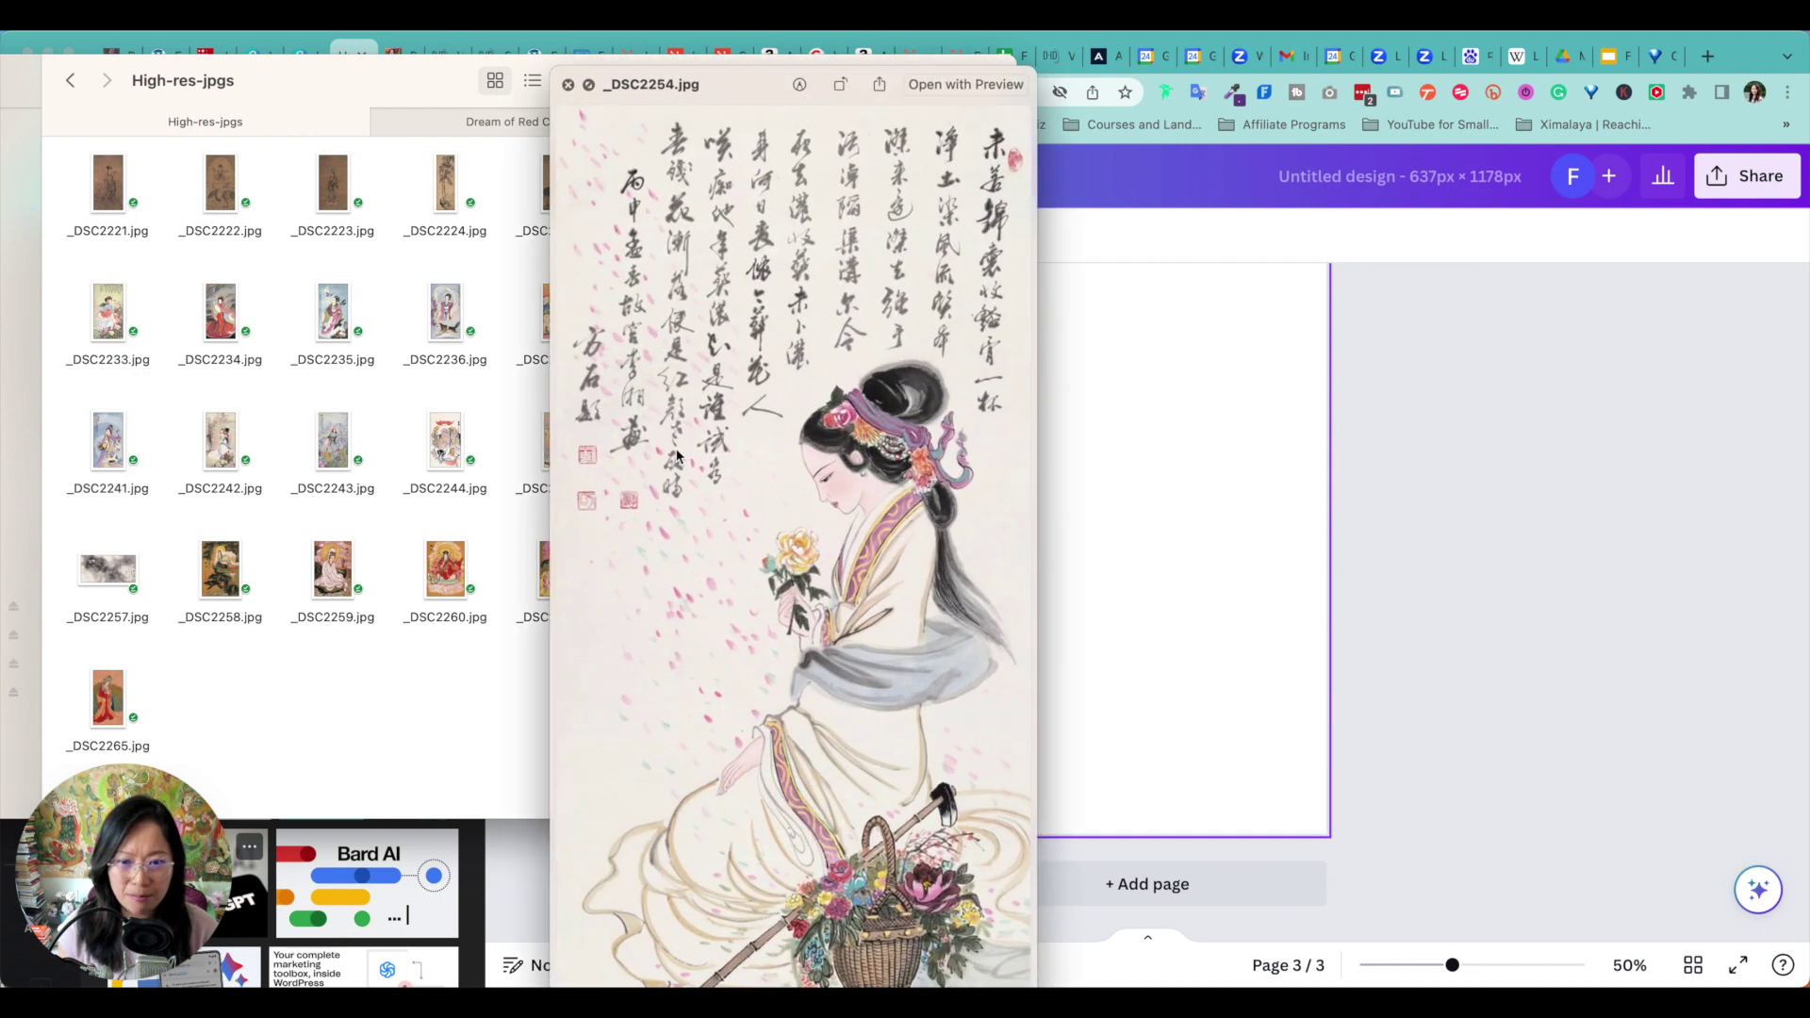
{"action": "key", "text": "space"}
{"action": "left_click_drag", "start_coordinate": [676, 457], "coordinate": [1411, 598]}
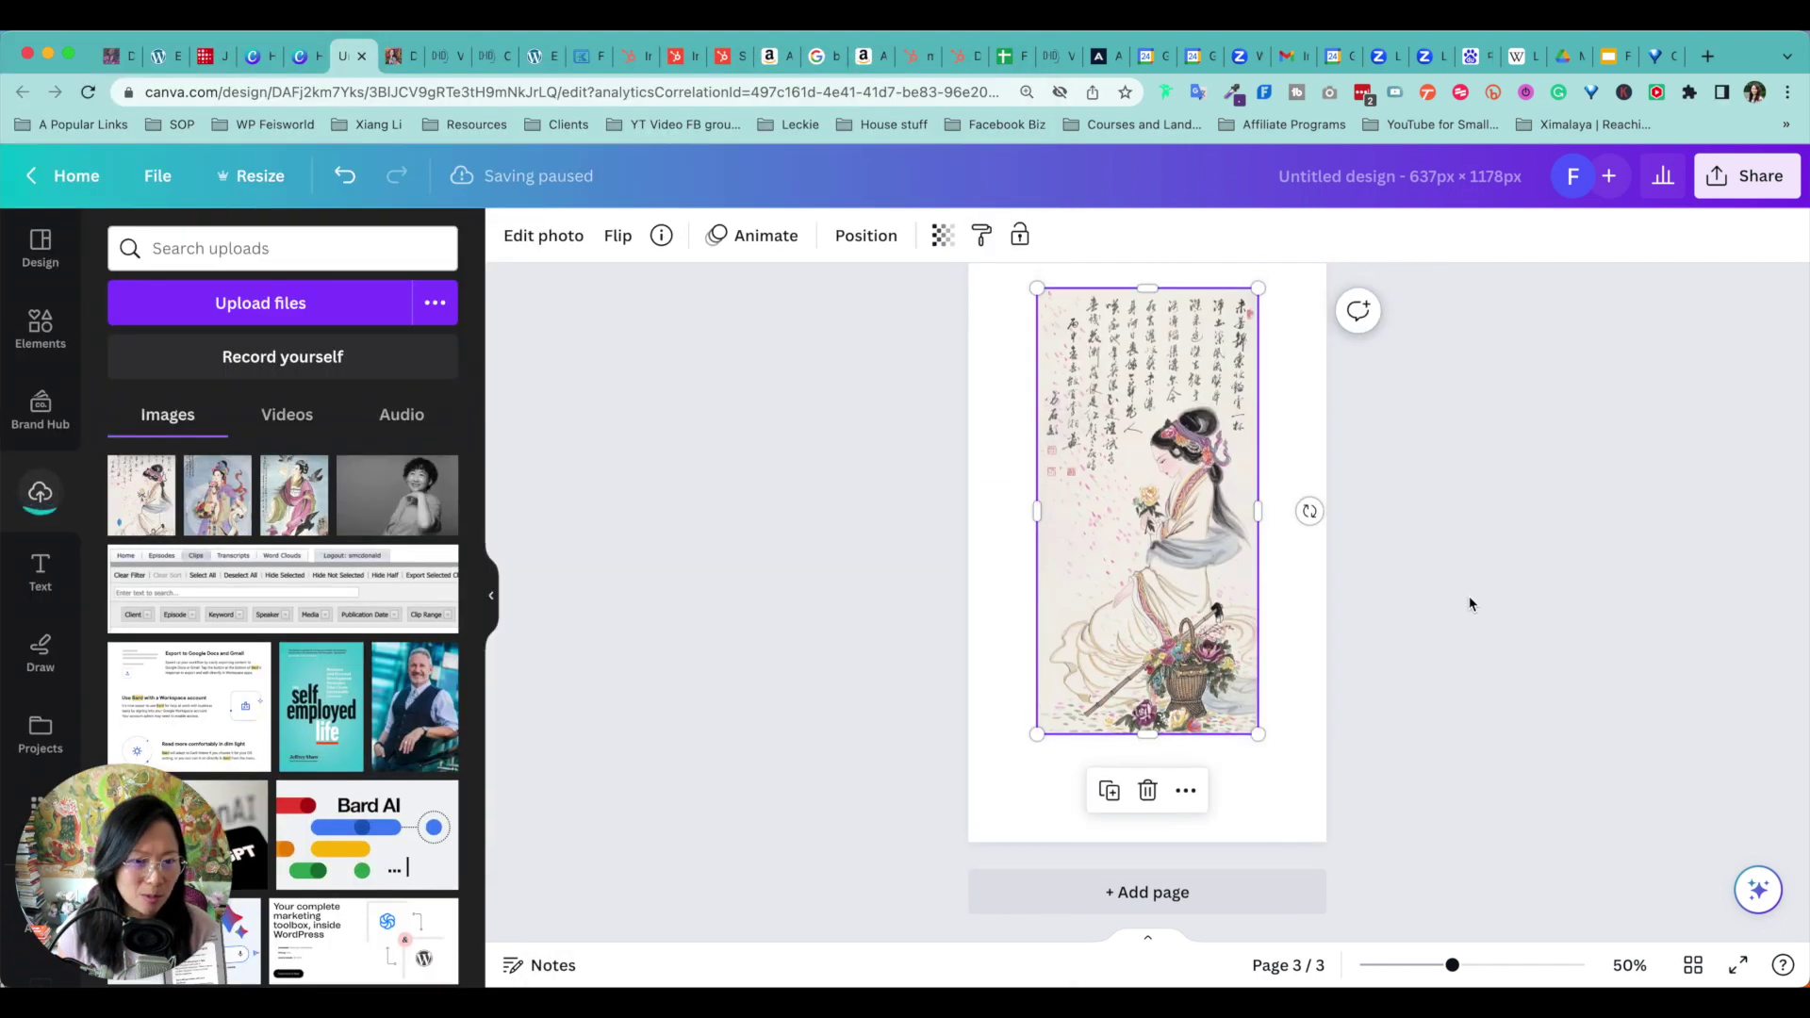
- Move the flower-basket painting into the corner and enlarge it to the full page width
{"action": "left_click_drag", "start_coordinate": [1207, 561], "coordinate": [1139, 500]}
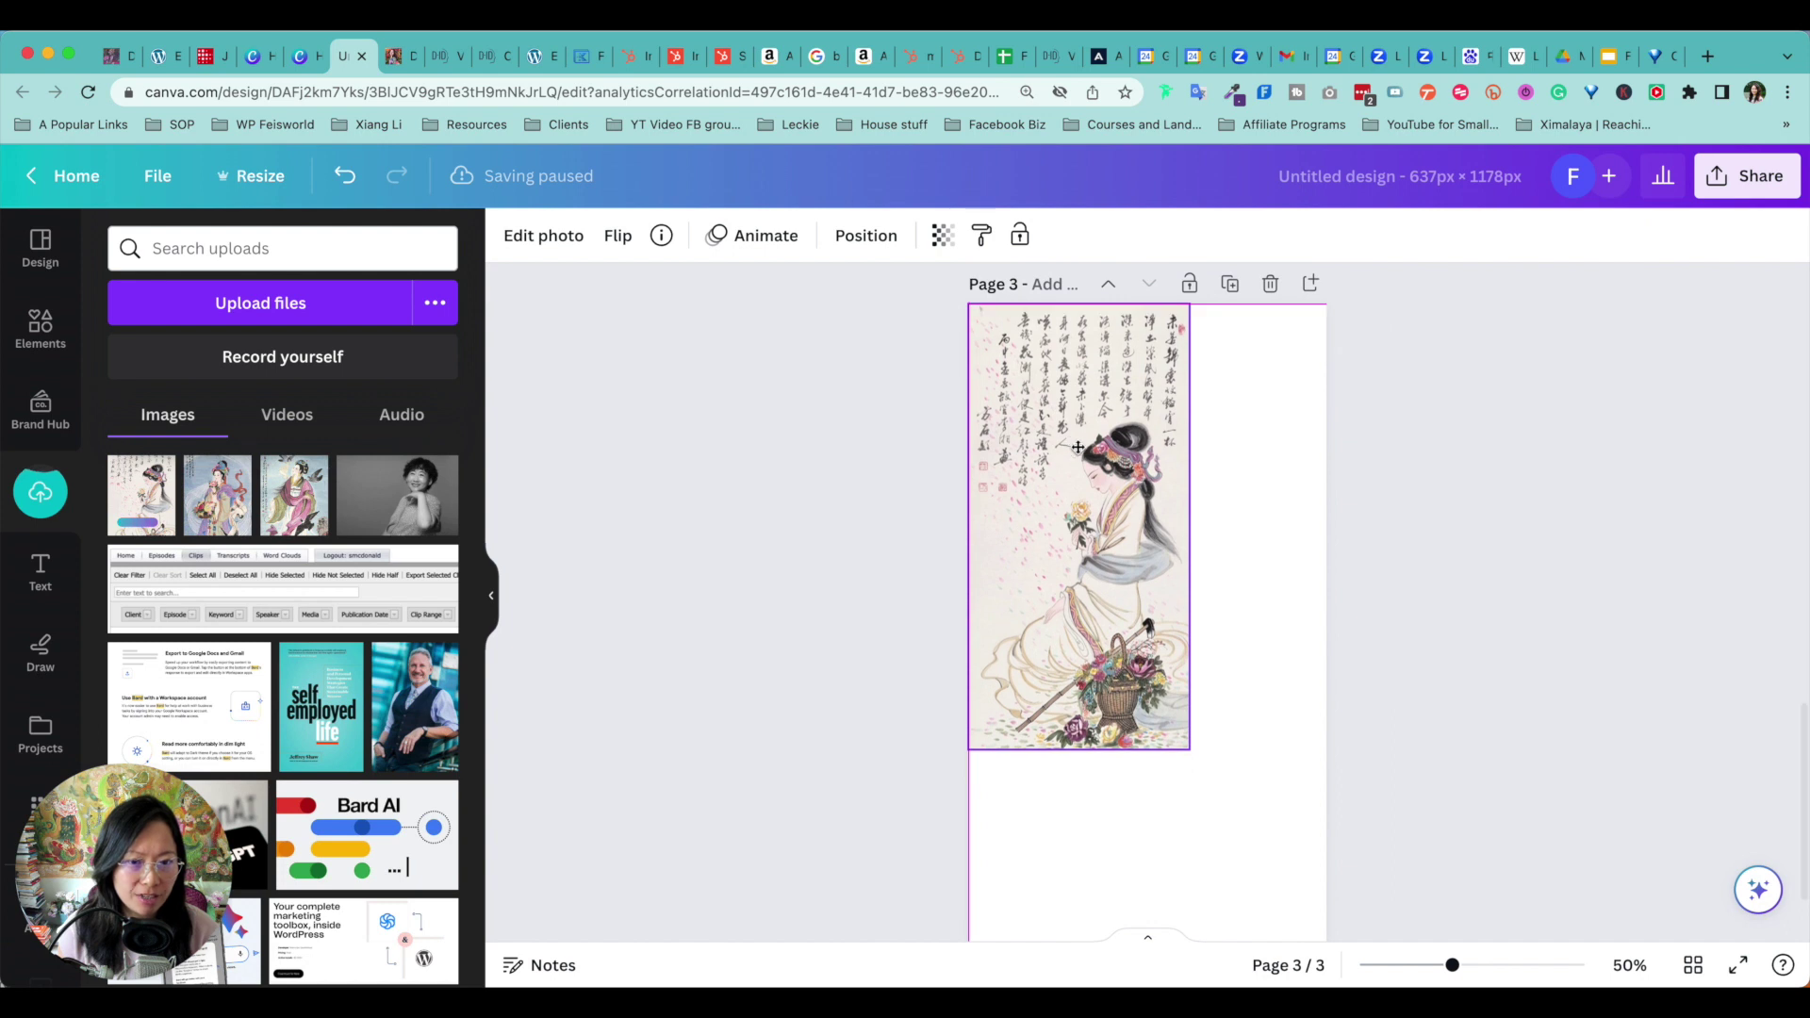
{"action": "scroll", "coordinate": [1189, 596], "scroll_direction": "down", "scroll_amount": 2}
{"action": "left_click_drag", "start_coordinate": [1190, 636], "coordinate": [1376, 785]}
{"action": "scroll", "coordinate": [1244, 611], "scroll_direction": "up", "scroll_amount": 1}
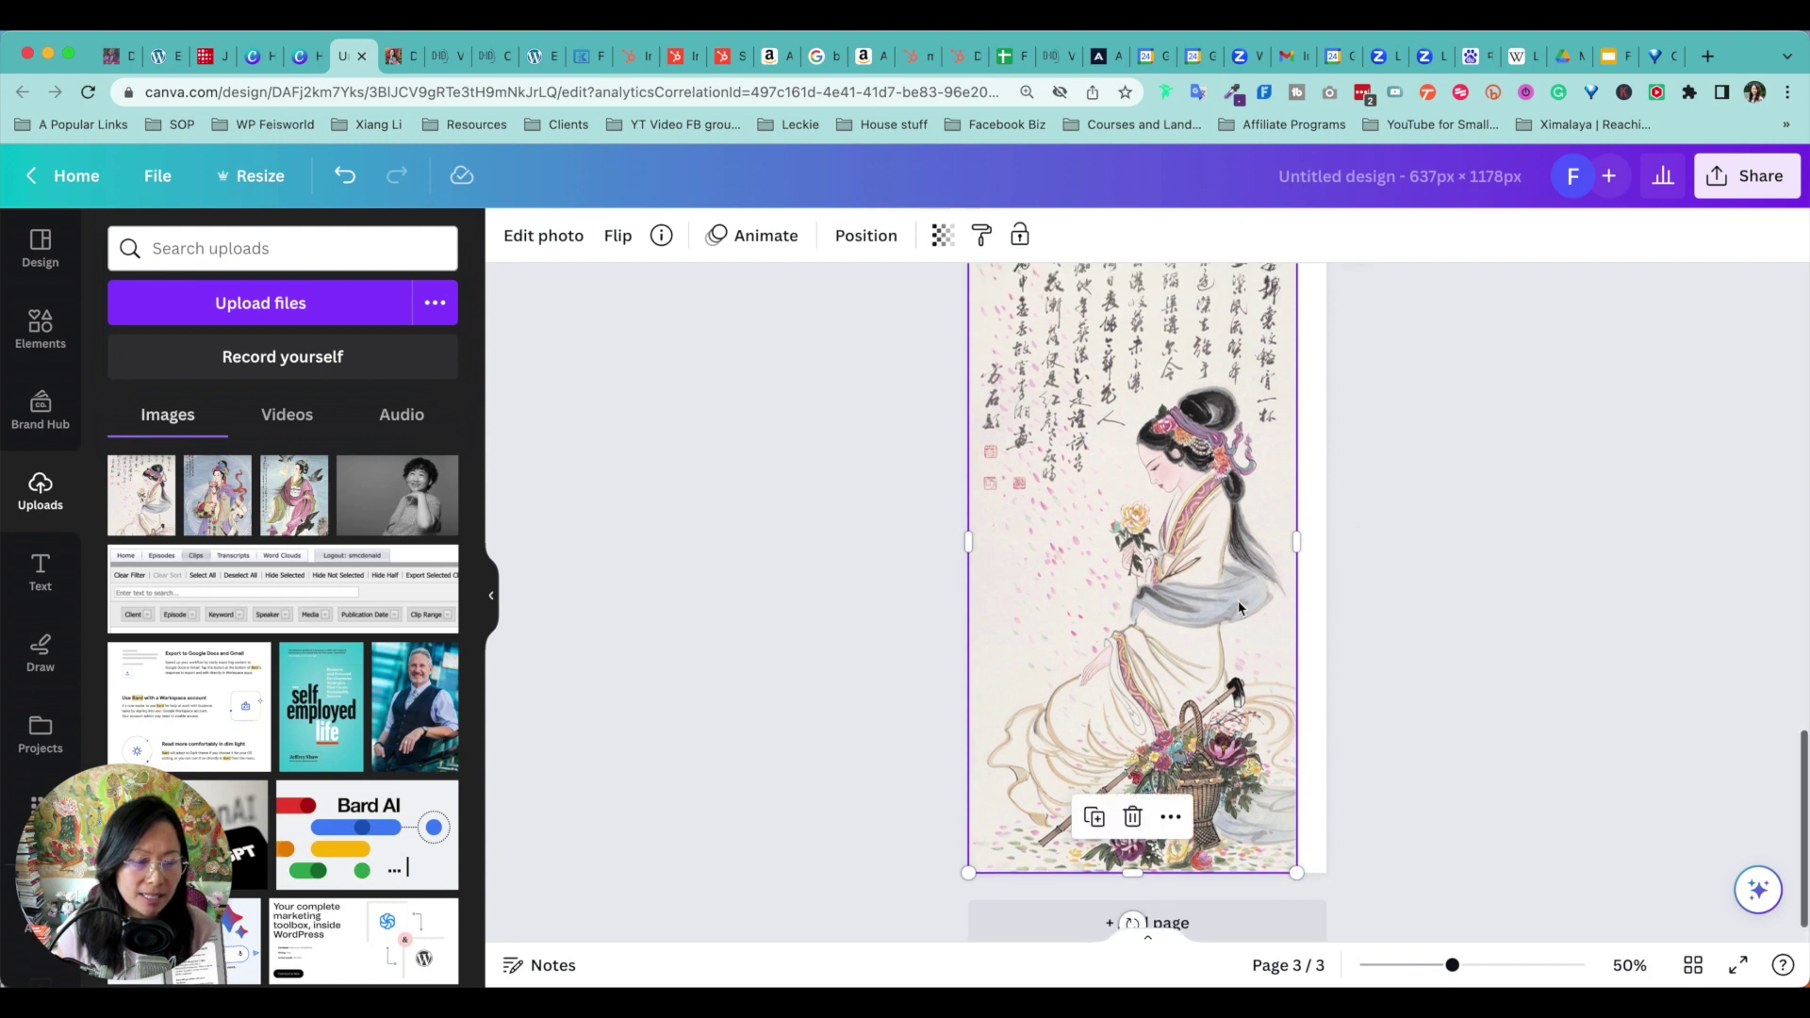
{"action": "scroll", "coordinate": [1245, 611], "scroll_direction": "down", "scroll_amount": 1}
{"action": "left_click_drag", "start_coordinate": [1297, 830], "coordinate": [1367, 886]}
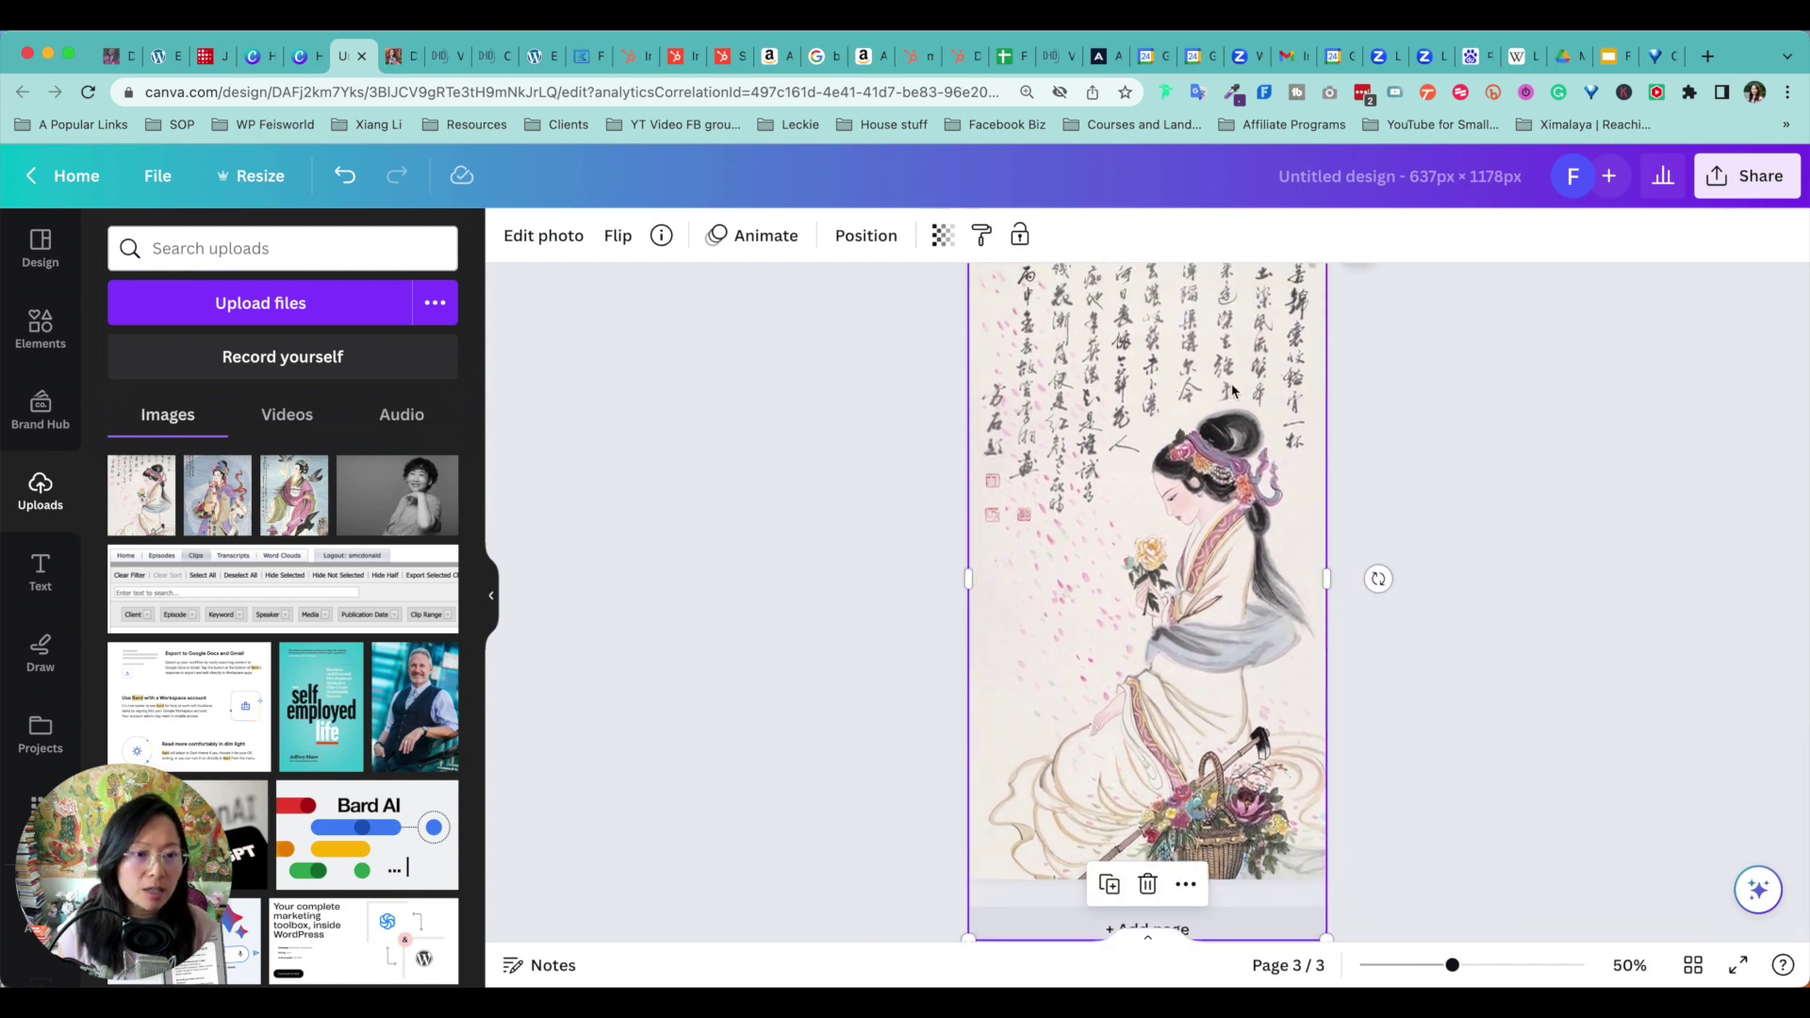
{"action": "scroll", "coordinate": [1187, 396], "scroll_direction": "up", "scroll_amount": 3}
- Set the painting as page 3's background and Magic Eraser all calligraphy columns plus the mark above her head
{"action": "left_click", "coordinate": [1506, 449]}
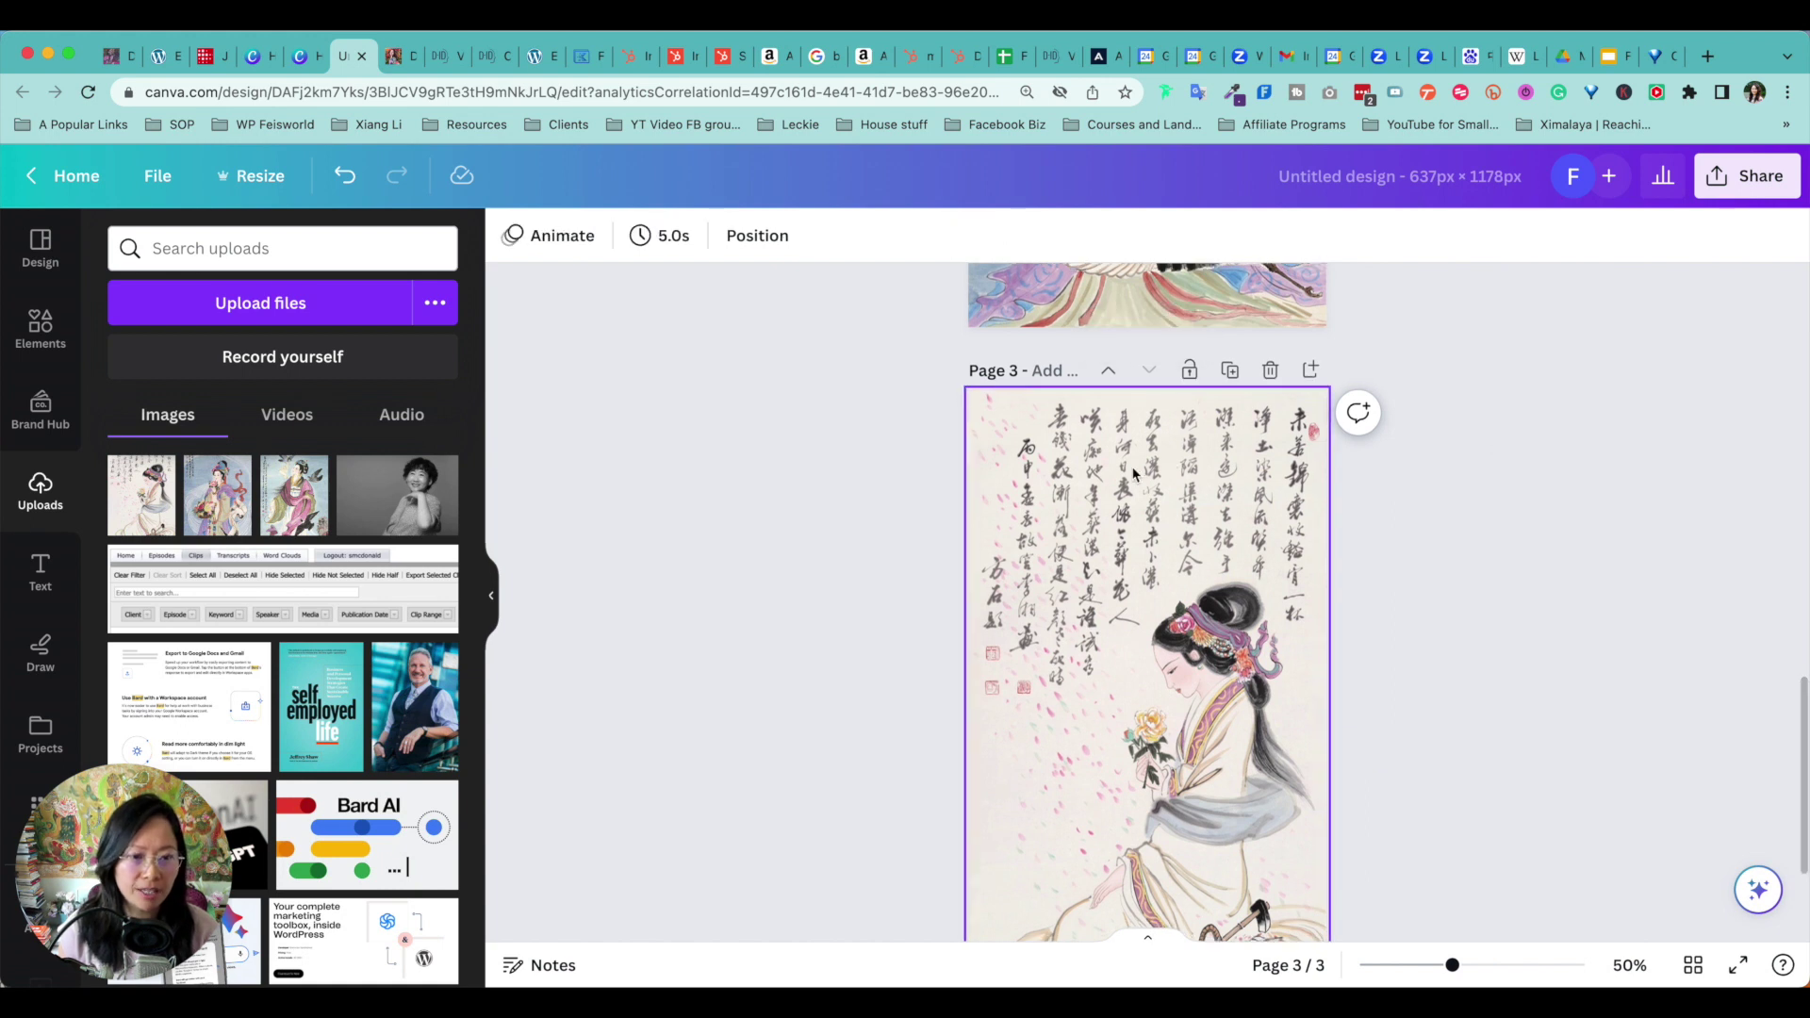
{"action": "left_click", "coordinate": [598, 236]}
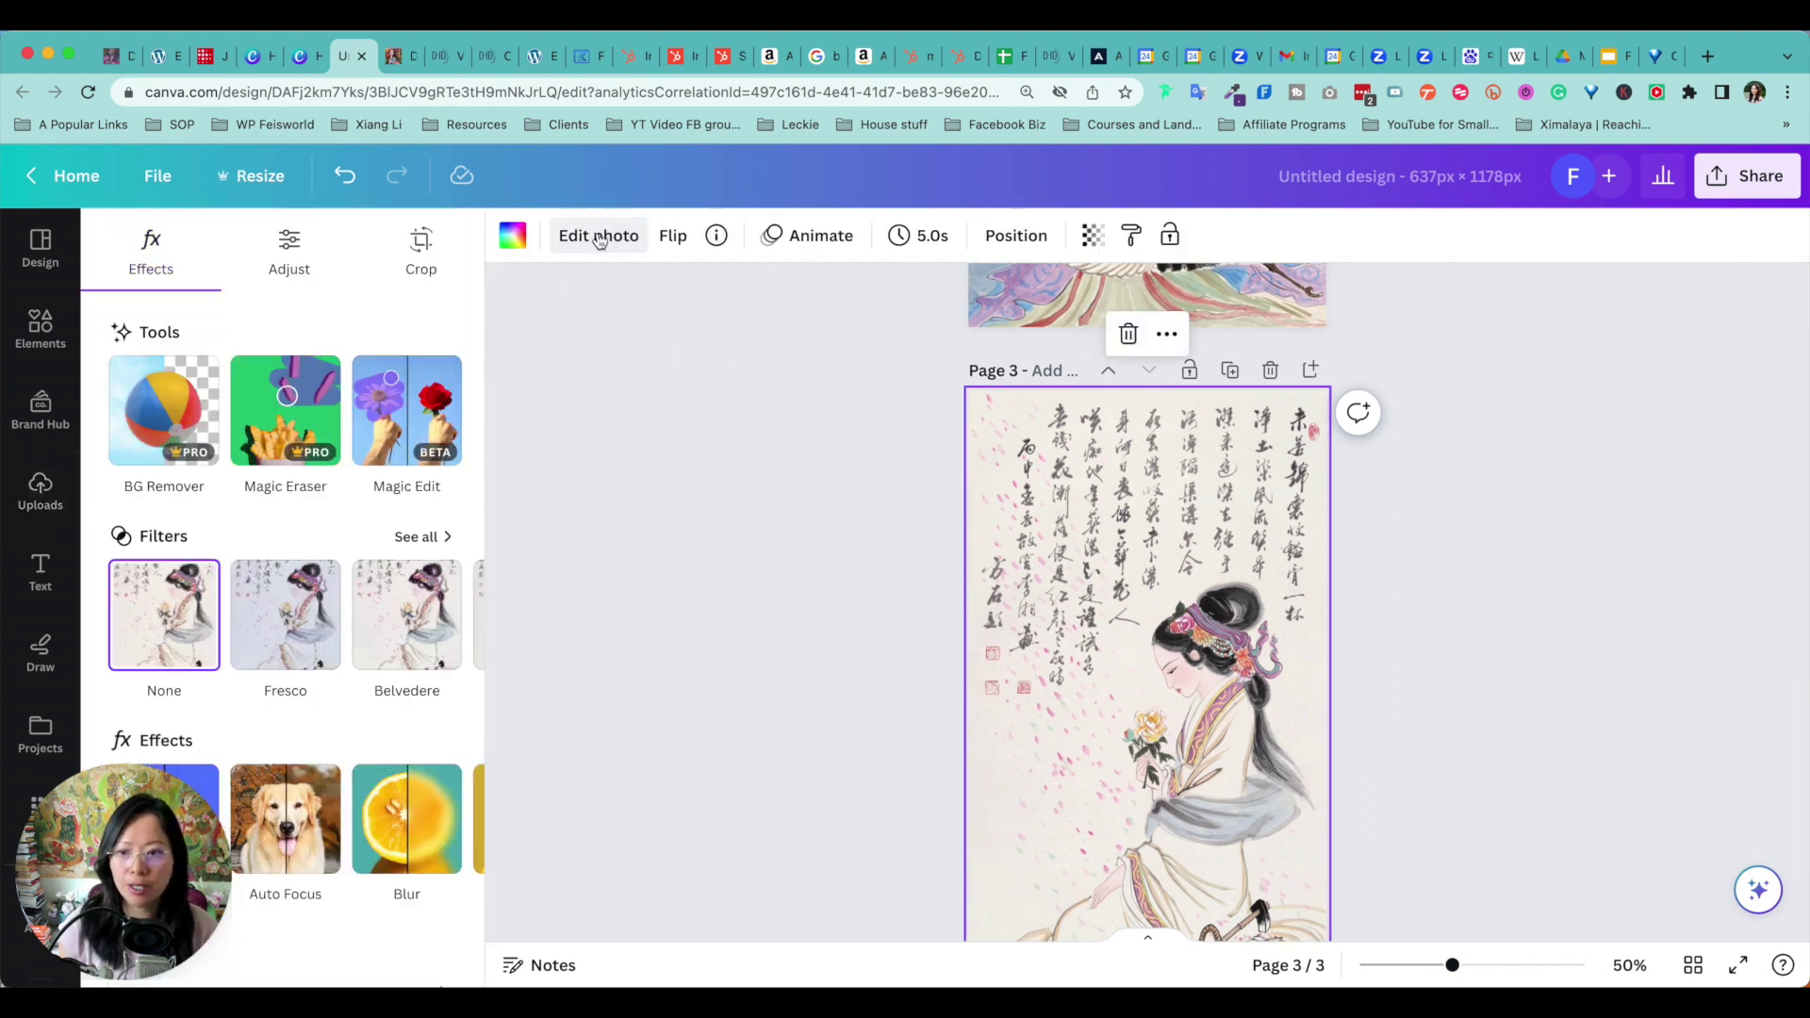
{"action": "left_click", "coordinate": [287, 416]}
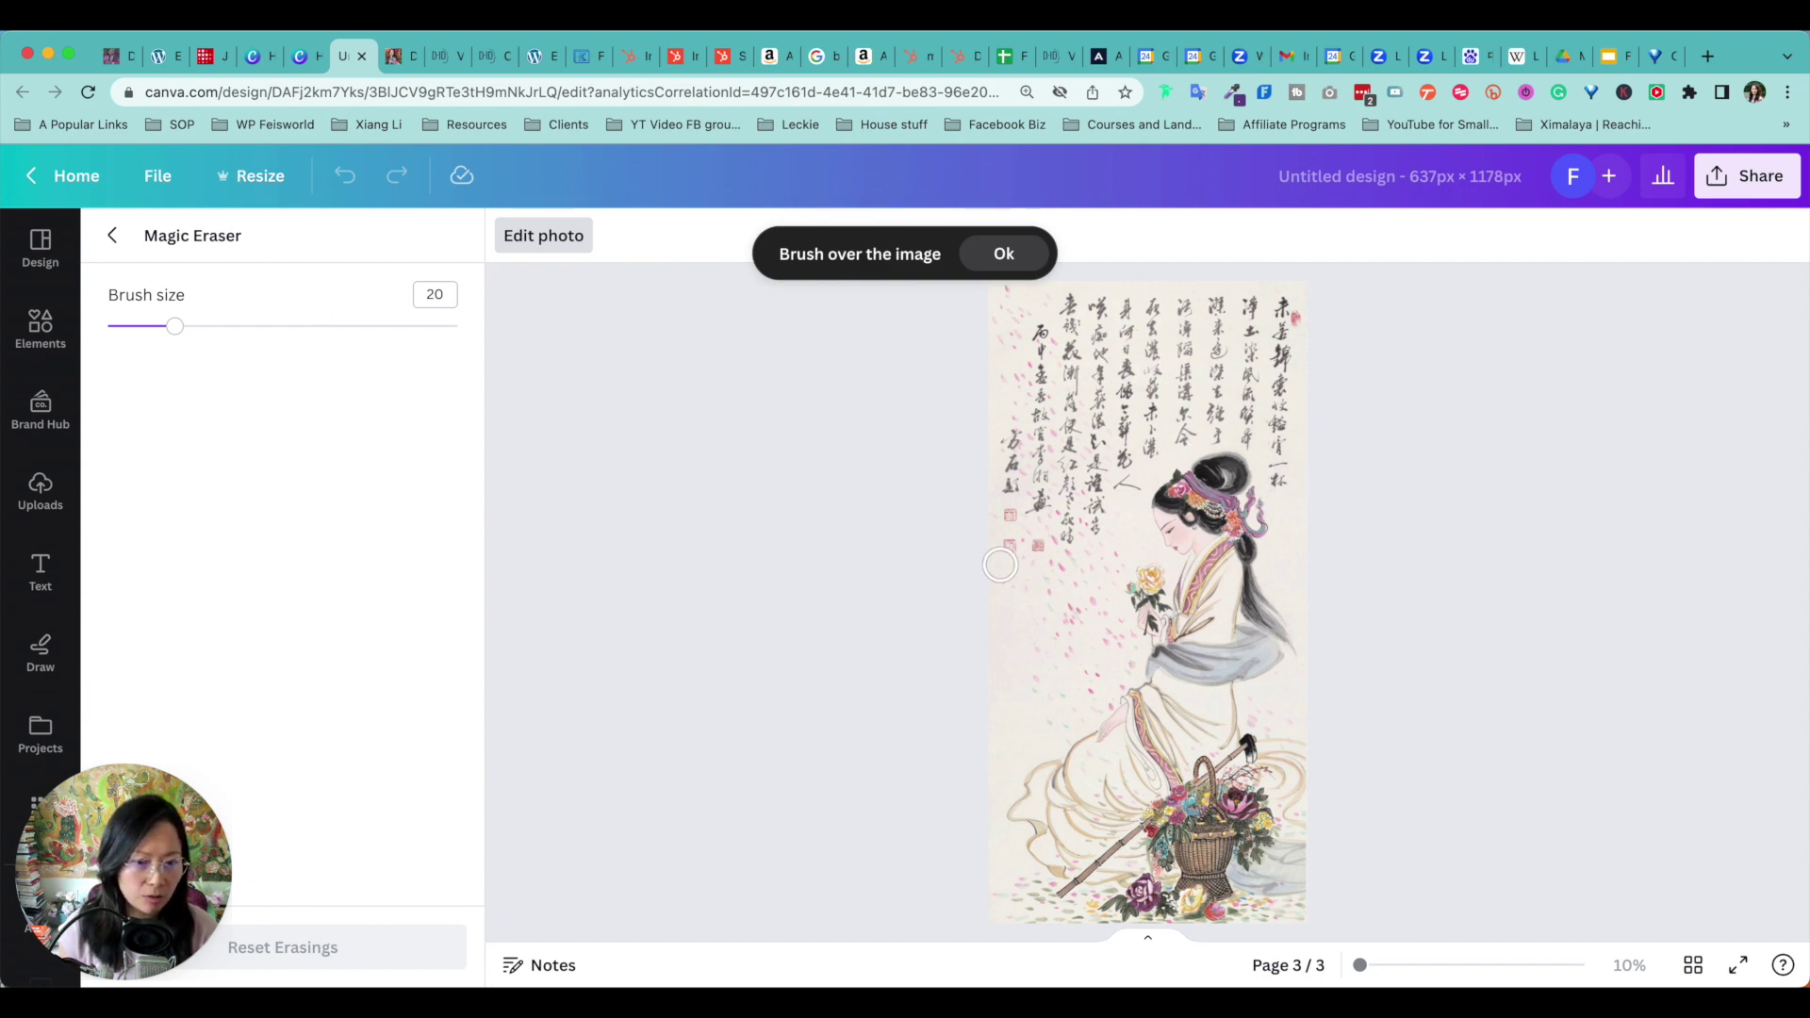
{"action": "mouse_move", "coordinate": [999, 556]}
{"action": "left_mouse_down"}
{"action": "mouse_move", "coordinate": [1042, 546]}
{"action": "mouse_move", "coordinate": [1004, 498]}
{"action": "mouse_move", "coordinate": [999, 433]}
{"action": "mouse_move", "coordinate": [1035, 513]}
{"action": "mouse_move", "coordinate": [1038, 339]}
{"action": "mouse_move", "coordinate": [1061, 541]}
{"action": "mouse_move", "coordinate": [1071, 294]}
{"action": "mouse_move", "coordinate": [1096, 307]}
{"action": "mouse_move", "coordinate": [1103, 378]}
{"action": "mouse_move", "coordinate": [1092, 529]}
{"action": "mouse_move", "coordinate": [1099, 485]}
{"action": "mouse_move", "coordinate": [1128, 480]}
{"action": "mouse_move", "coordinate": [1123, 303]}
{"action": "mouse_move", "coordinate": [1149, 304]}
{"action": "mouse_move", "coordinate": [1147, 442]}
{"action": "mouse_move", "coordinate": [1191, 426]}
{"action": "mouse_move", "coordinate": [1279, 468]}
{"action": "left_mouse_up"}
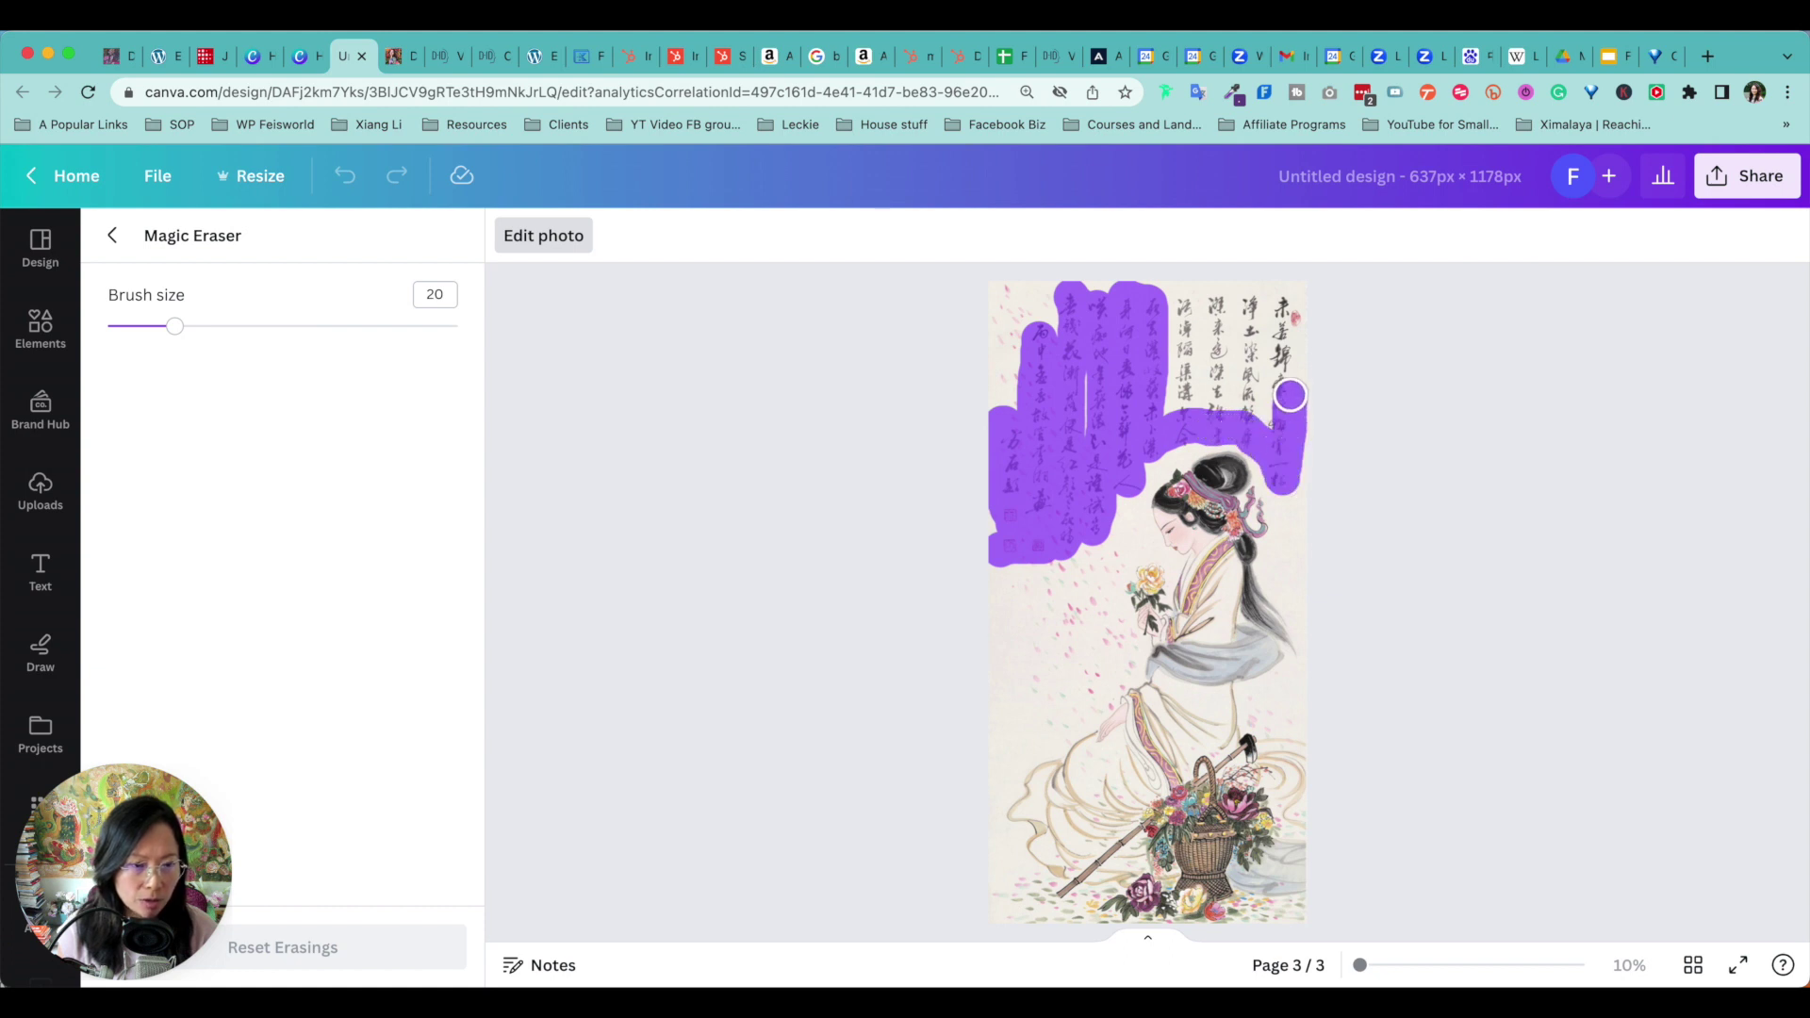
{"action": "mouse_move", "coordinate": [1289, 395]}
{"action": "left_mouse_down"}
{"action": "mouse_move", "coordinate": [1283, 298]}
{"action": "mouse_move", "coordinate": [1166, 291]}
{"action": "mouse_move", "coordinate": [1250, 309]}
{"action": "mouse_move", "coordinate": [1071, 342]}
{"action": "mouse_move", "coordinate": [1271, 326]}
{"action": "mouse_move", "coordinate": [1102, 356]}
{"action": "mouse_move", "coordinate": [1279, 357]}
{"action": "mouse_move", "coordinate": [1162, 396]}
{"action": "mouse_move", "coordinate": [1248, 394]}
{"action": "mouse_move", "coordinate": [1267, 417]}
{"action": "mouse_move", "coordinate": [1264, 380]}
{"action": "left_mouse_up"}
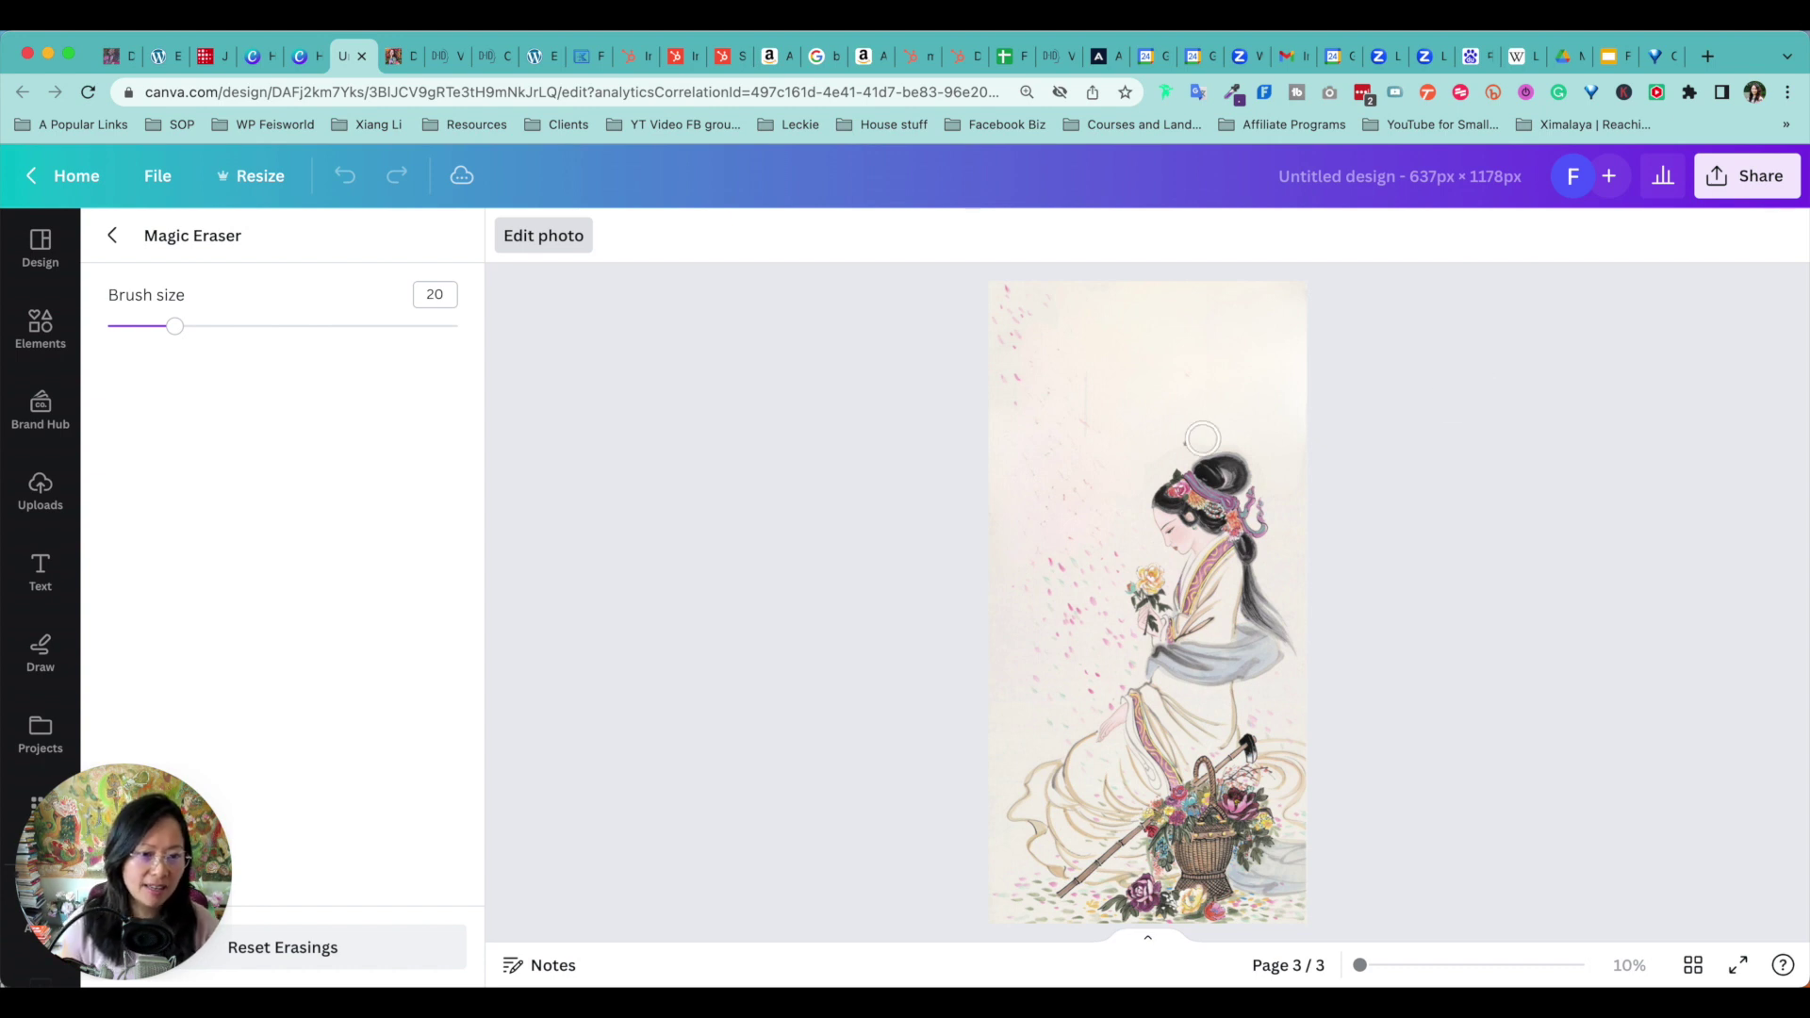
{"action": "left_click", "coordinate": [1186, 441]}
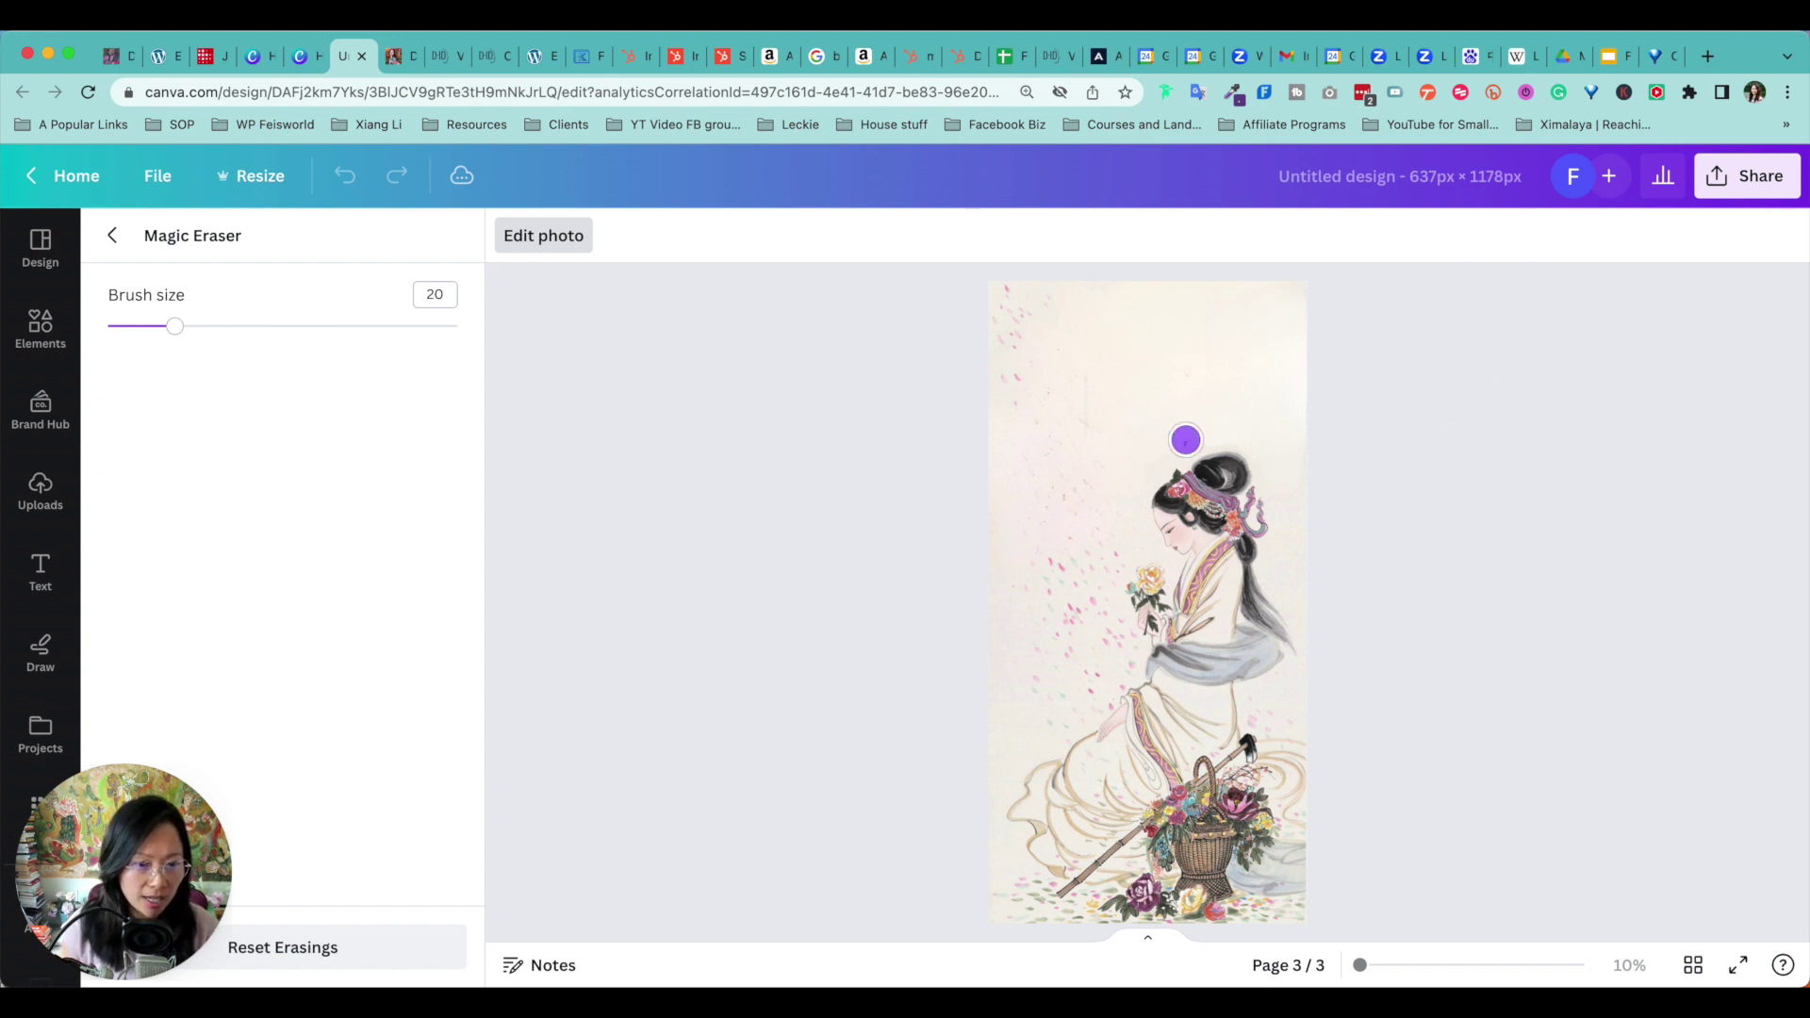